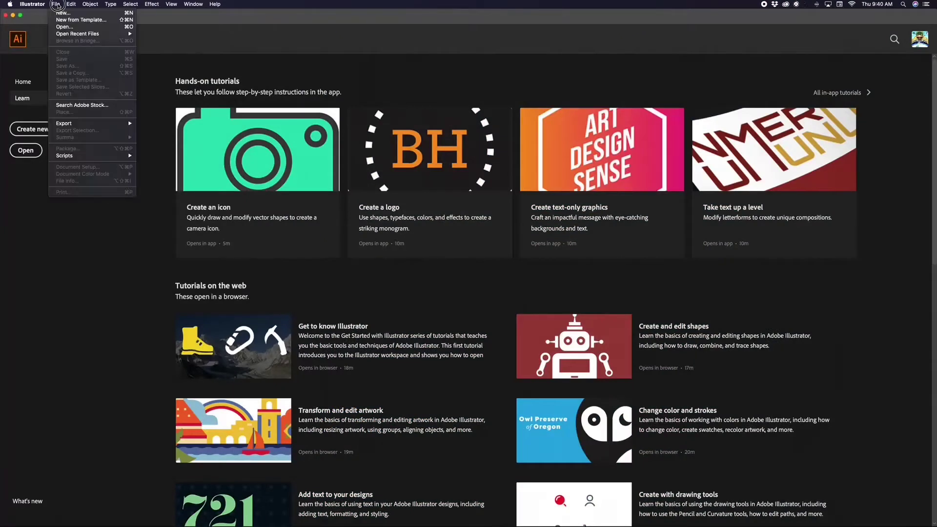
Open Koi Fish.ai from the Desktop and show the Layers panel with F7.
left_click(66, 28)
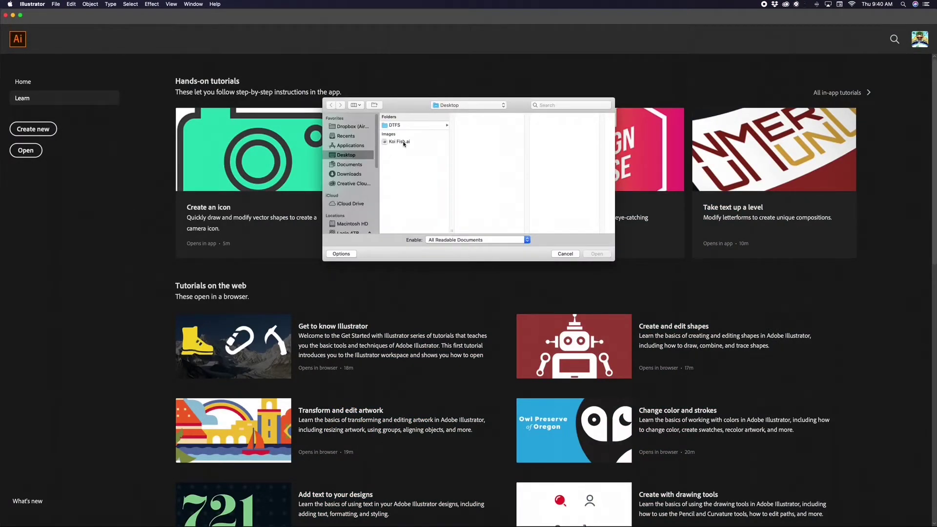
left_click(404, 142)
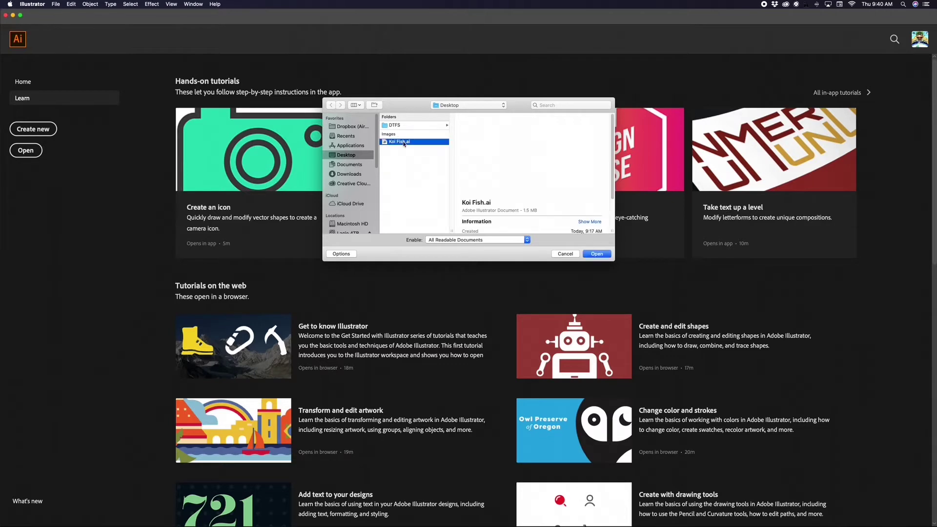
left_click(603, 255)
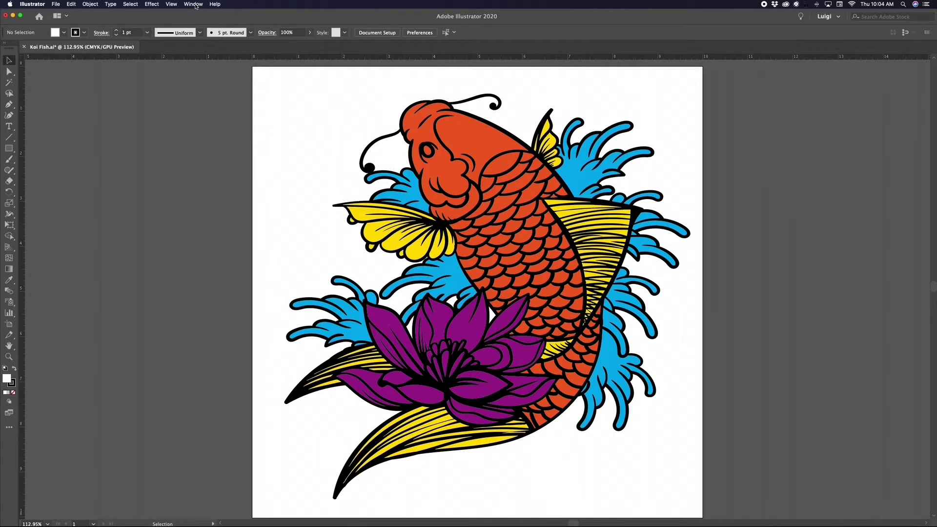
key("F7")
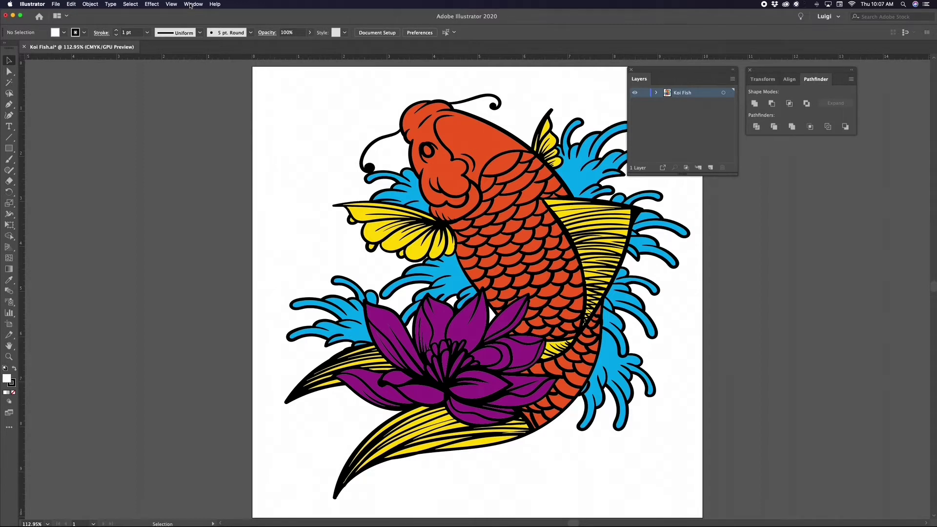
Add the Swatches panel from the Window menu and select the Koi Fish layer.
left_click(192, 4)
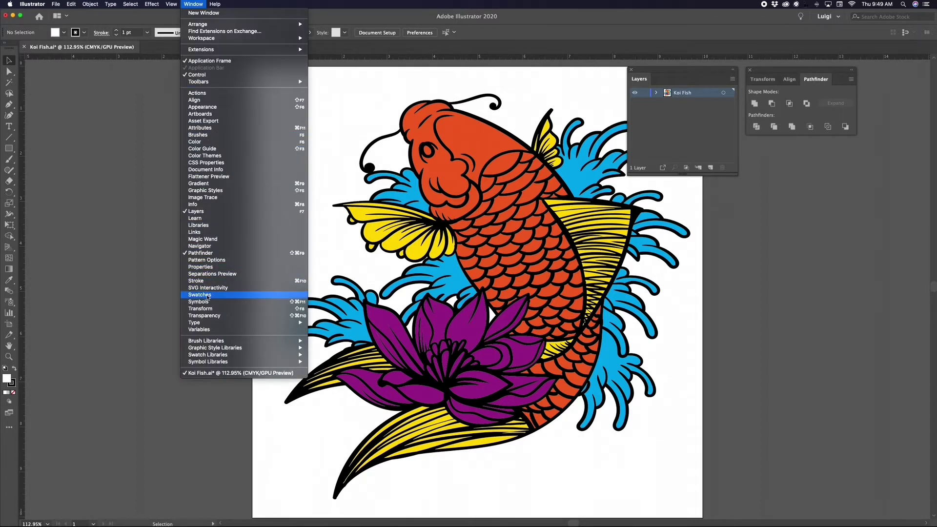
left_click(200, 295)
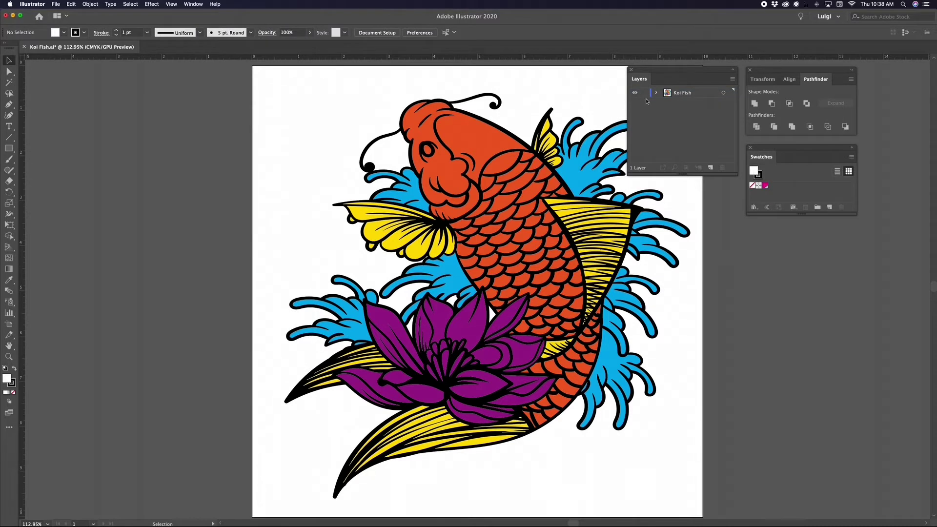
left_click(705, 96)
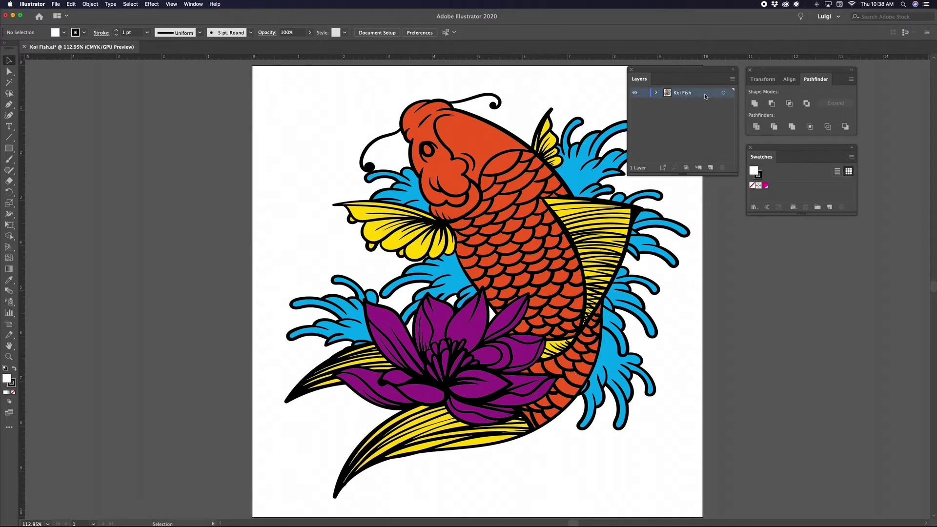
Duplicate the Koi Fish layer and rename the top copy back to 'Koi Fish'.
left_click(733, 79)
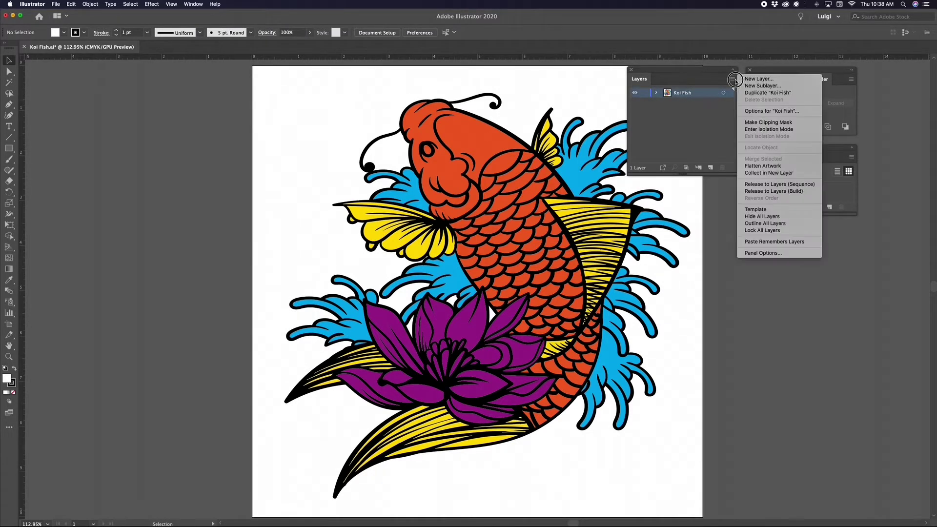
left_click(753, 94)
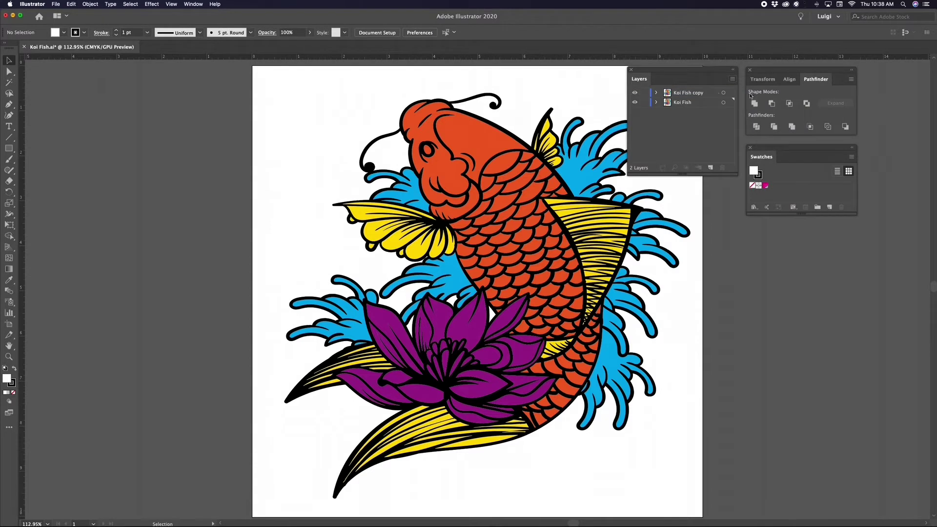
double_click(711, 94)
left_click(442, 228)
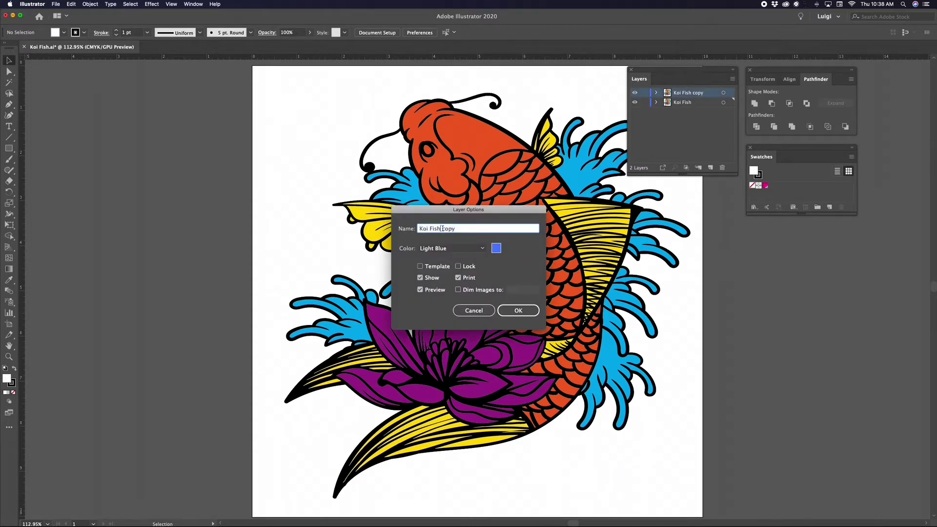
left_click_drag(442, 228, 469, 229)
key("BackSpace")
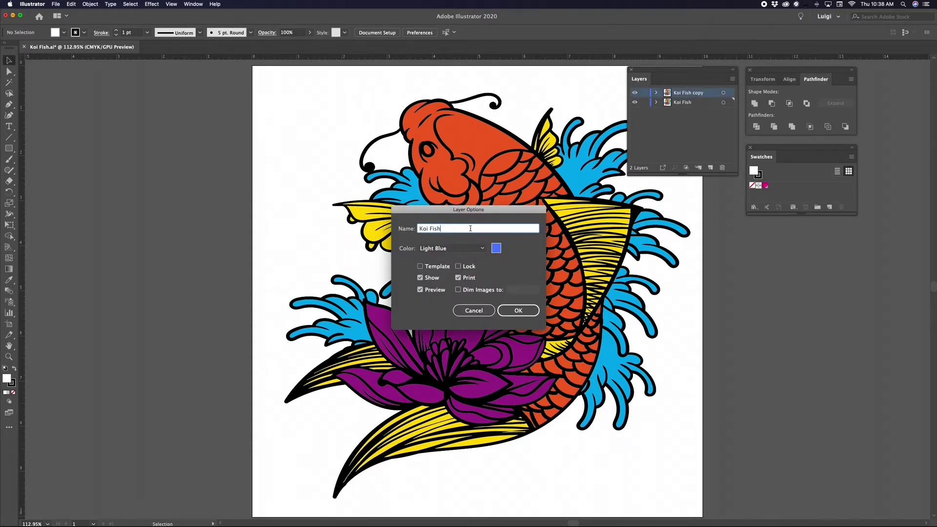
left_click(518, 310)
Rename the lower layer 'CutContour' with Green layer colour, then hide Koi Fish.
double_click(708, 103)
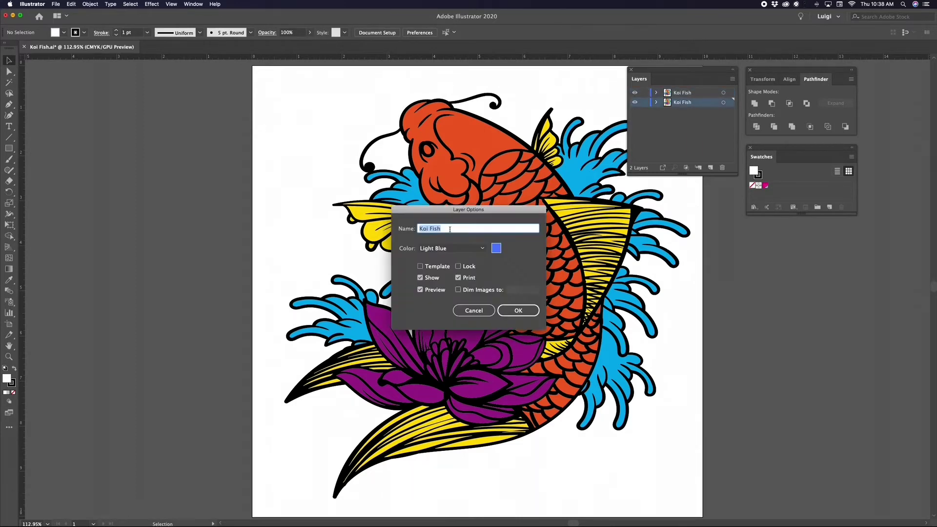
type("CutContour")
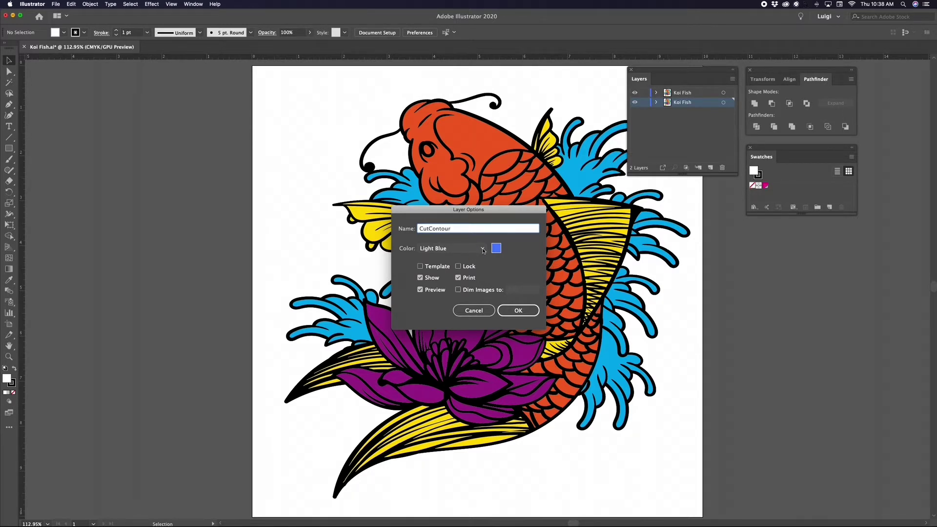
left_click(484, 249)
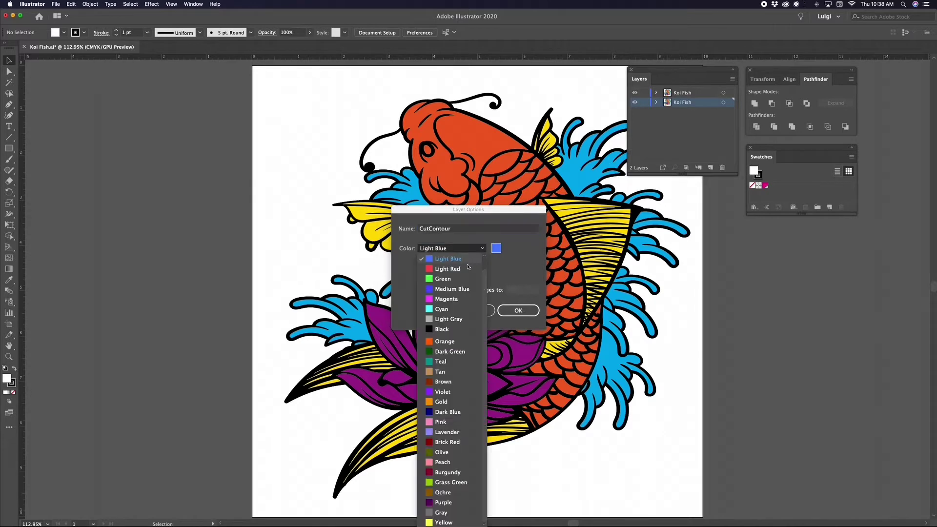
left_click(462, 282)
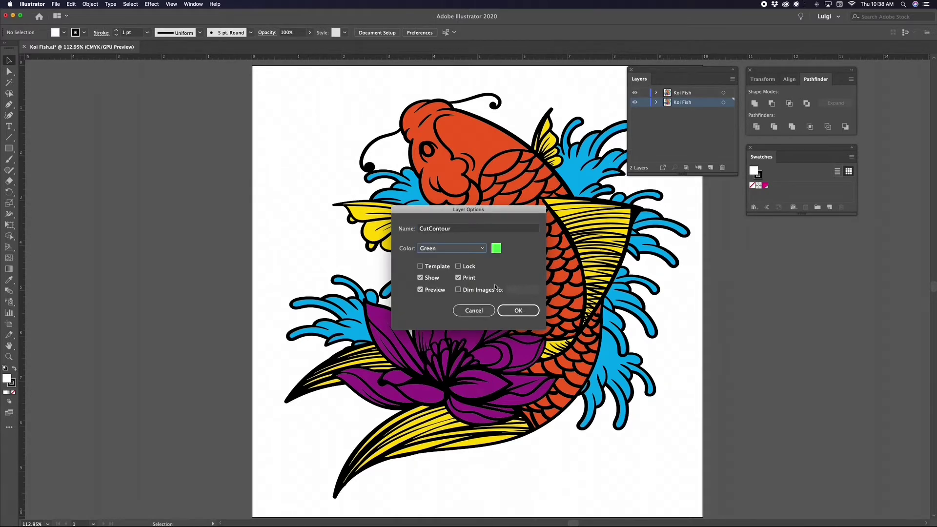
left_click(525, 310)
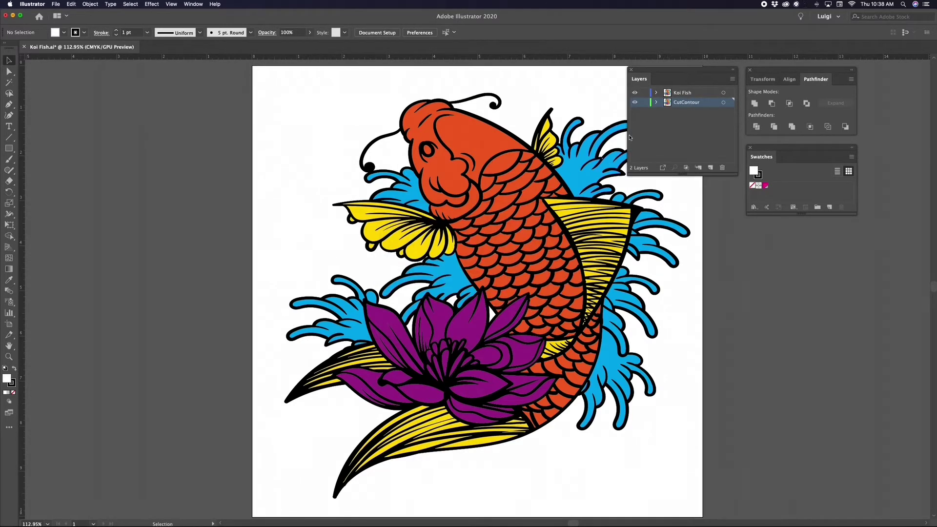
left_click(634, 93)
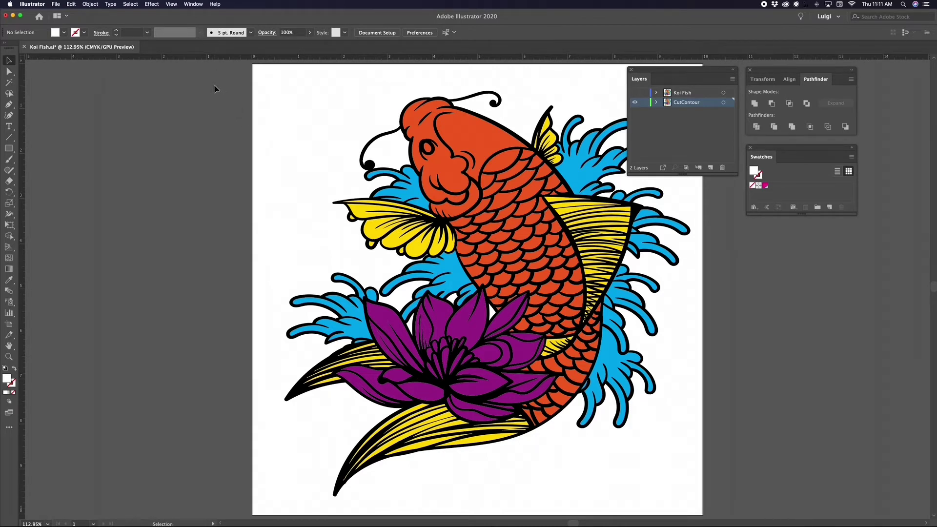
Marquee-select all the koi artwork on the CutContour layer.
left_click_drag(214, 76, 719, 502)
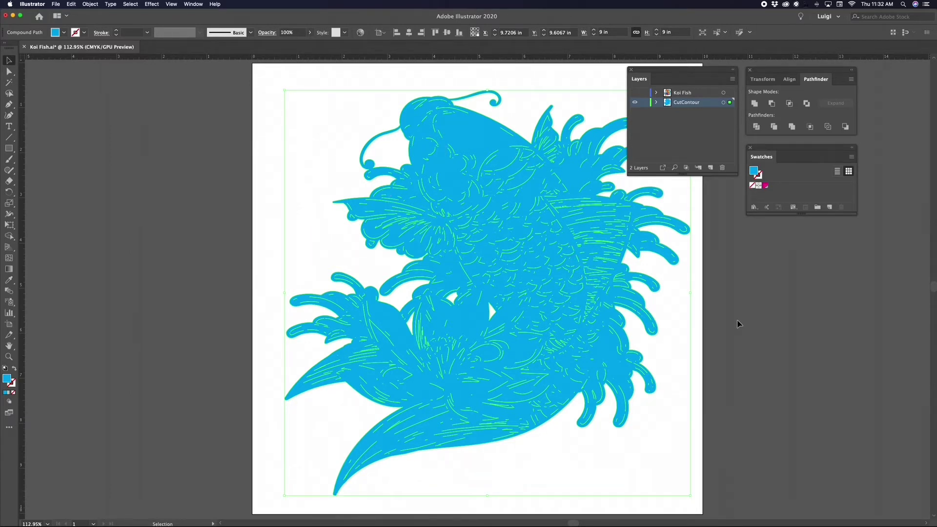
Release the blue compound path and lock the outer silhouette shape.
right_click(491, 146)
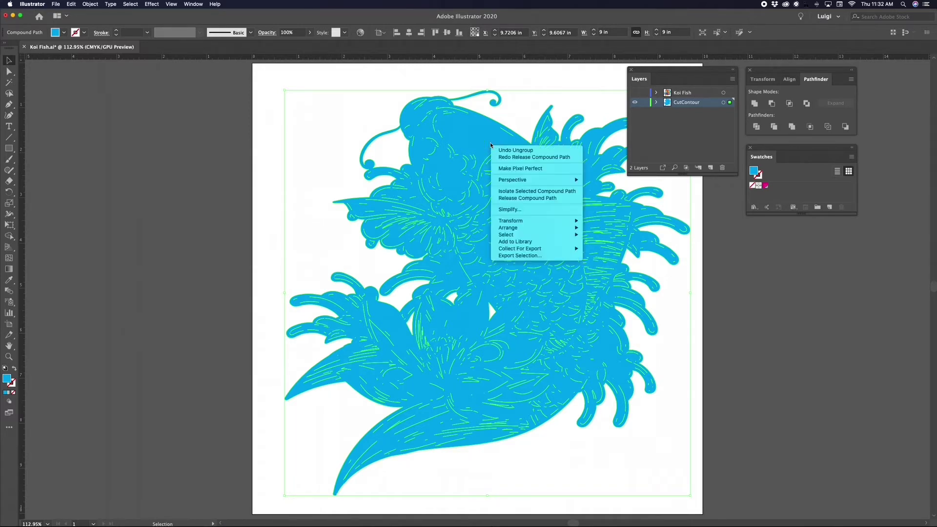
left_click(528, 199)
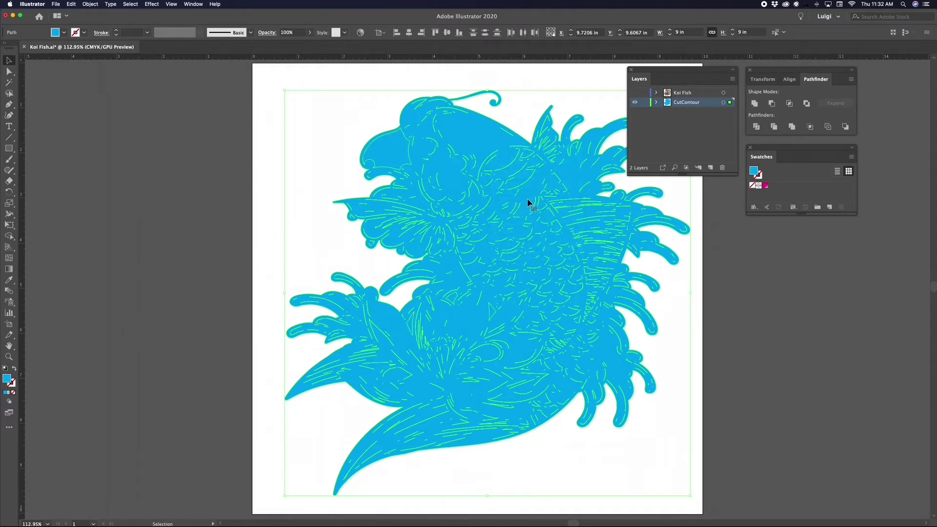
left_click(496, 80)
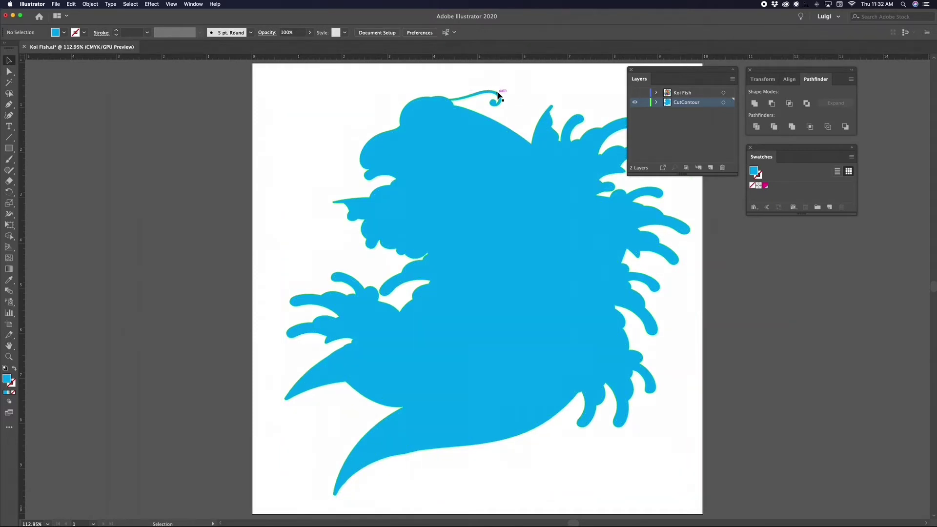
left_click(498, 95)
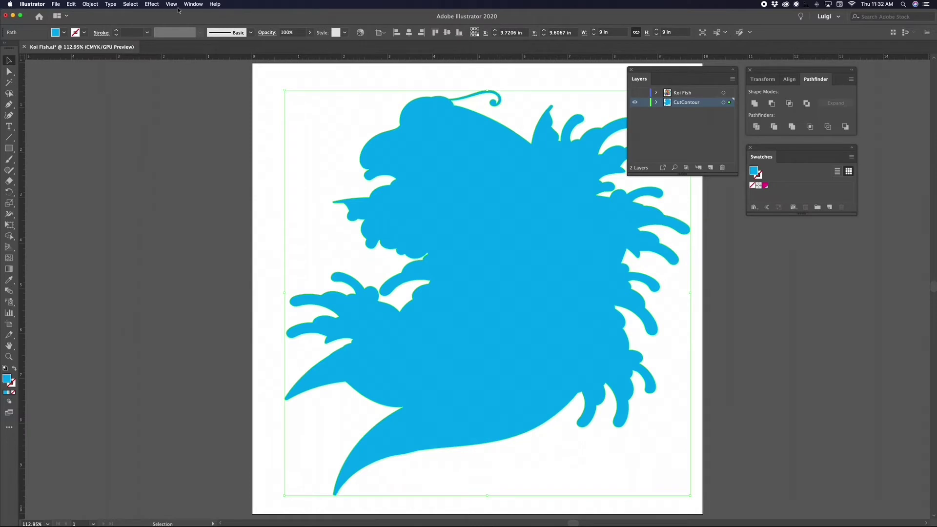
left_click(93, 5)
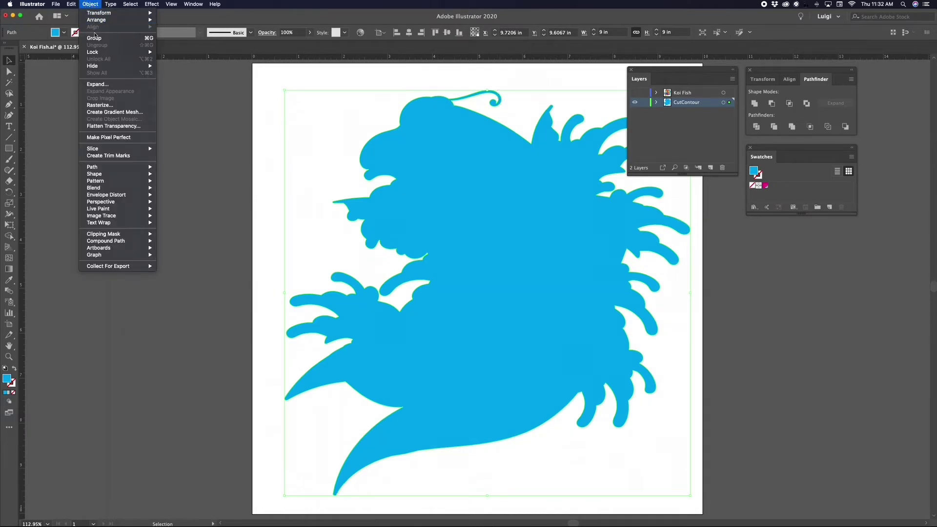
mouse_move(100, 53)
left_click(179, 52)
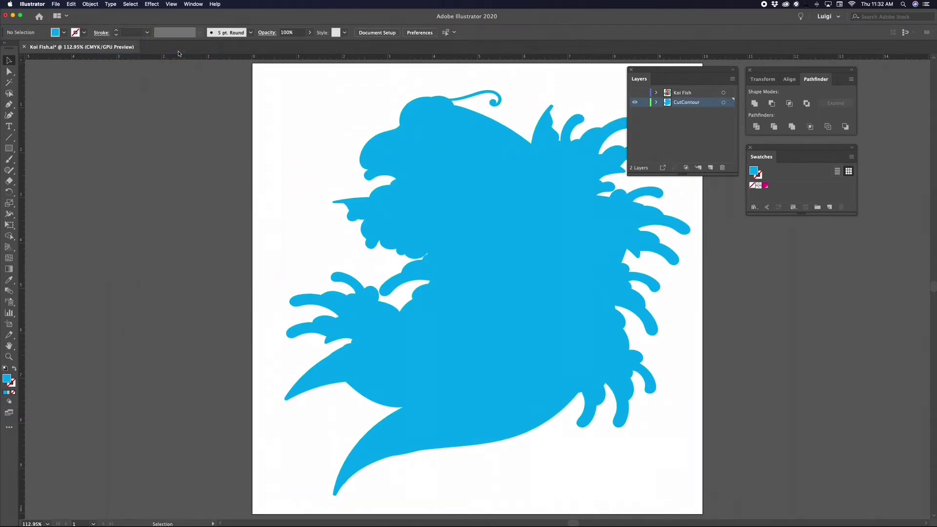
Delete the koi line artwork, then Unlock All to free the blue silhouette.
left_click_drag(228, 140, 743, 504)
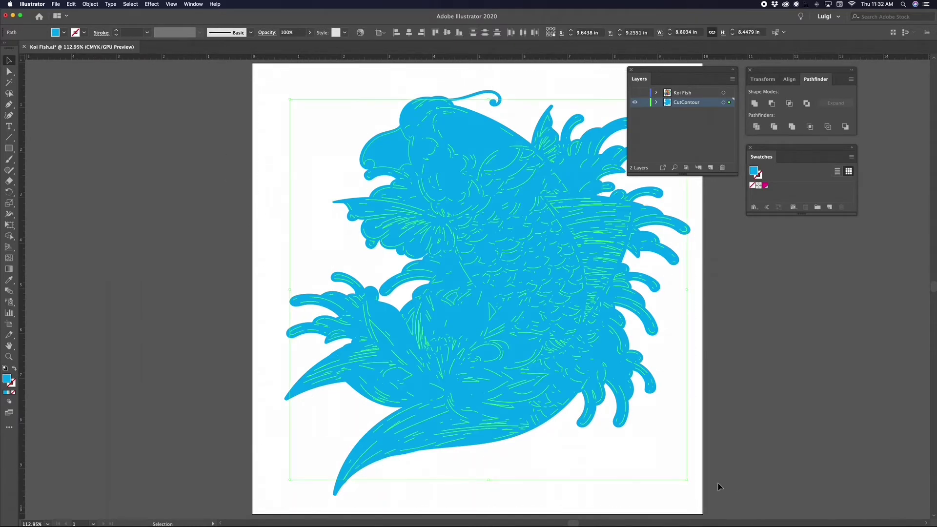
key("Delete")
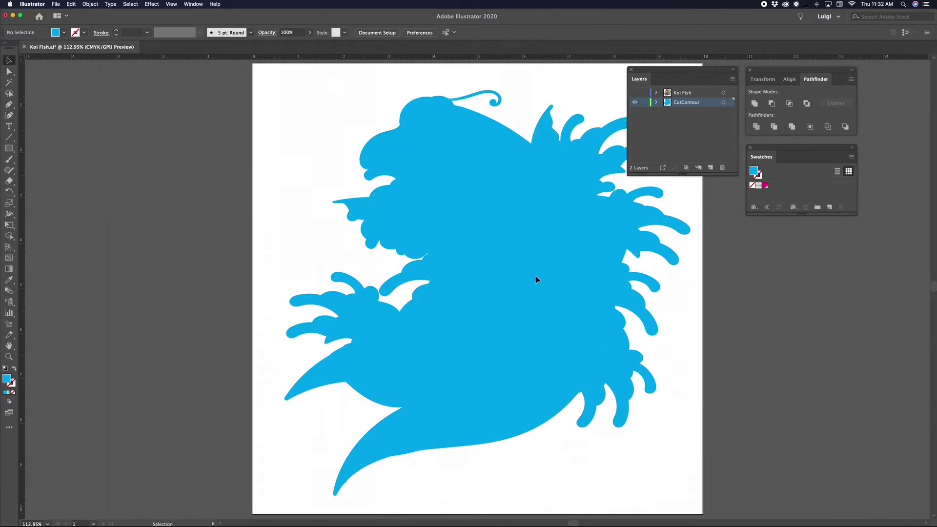
left_click(93, 5)
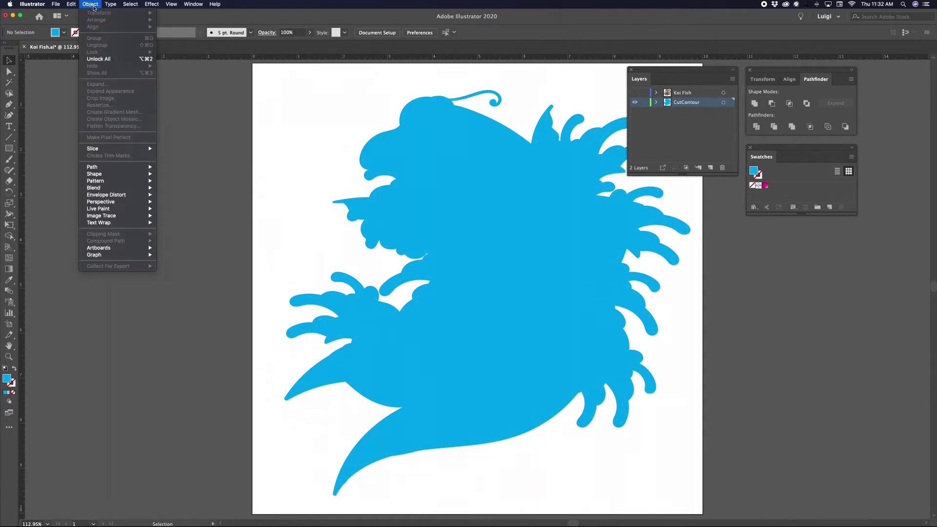
left_click(109, 59)
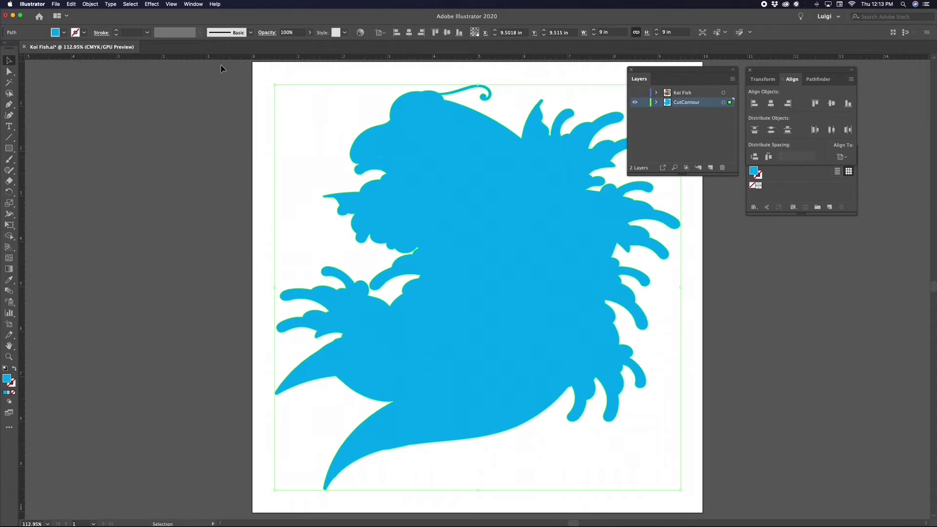
Apply Offset Path of .25 in with Miter joins around the blue silhouette.
left_click(92, 5)
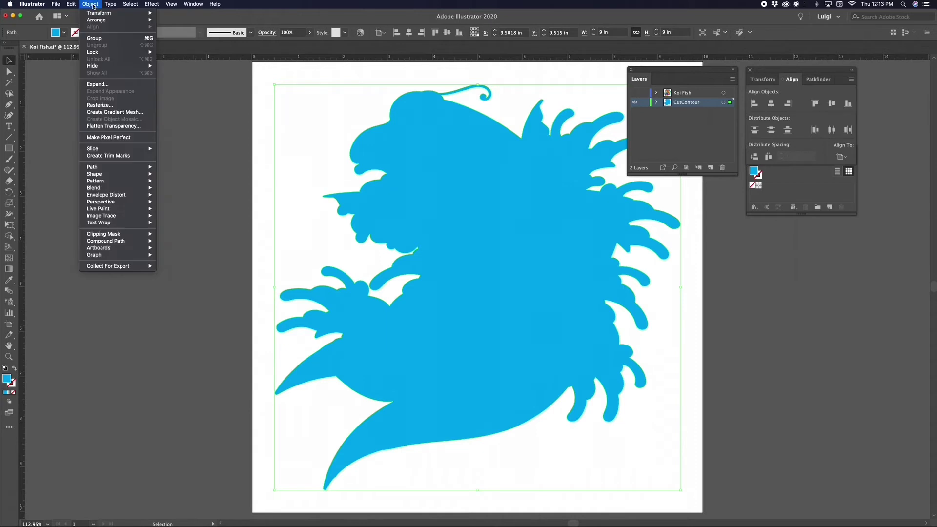
mouse_move(113, 167)
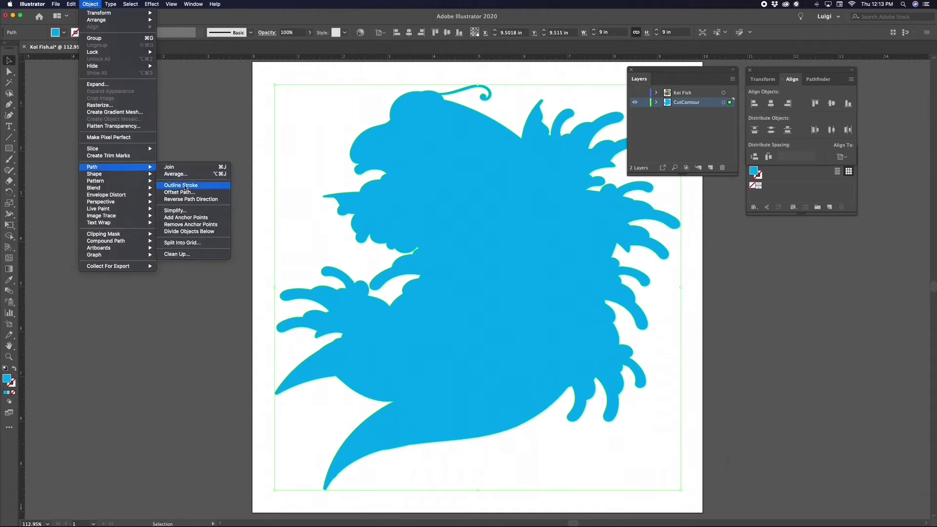
left_click(179, 193)
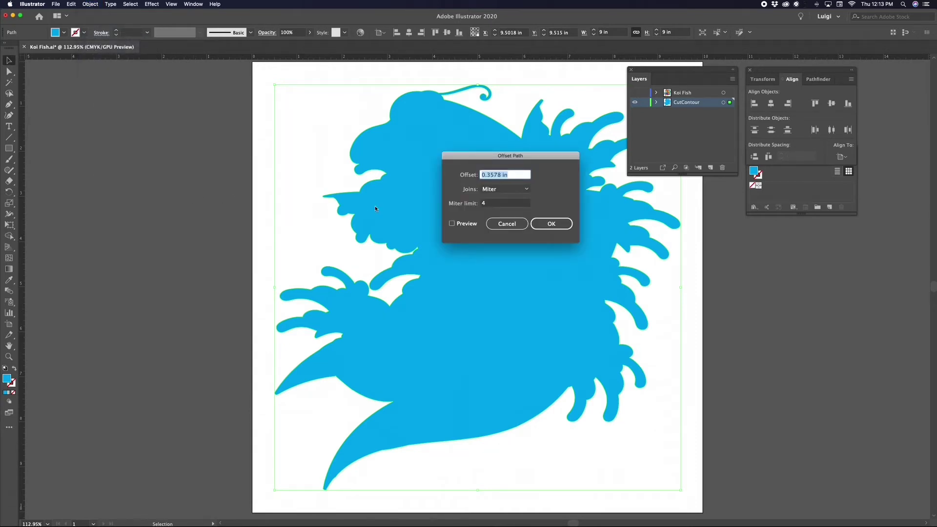
left_click(471, 224)
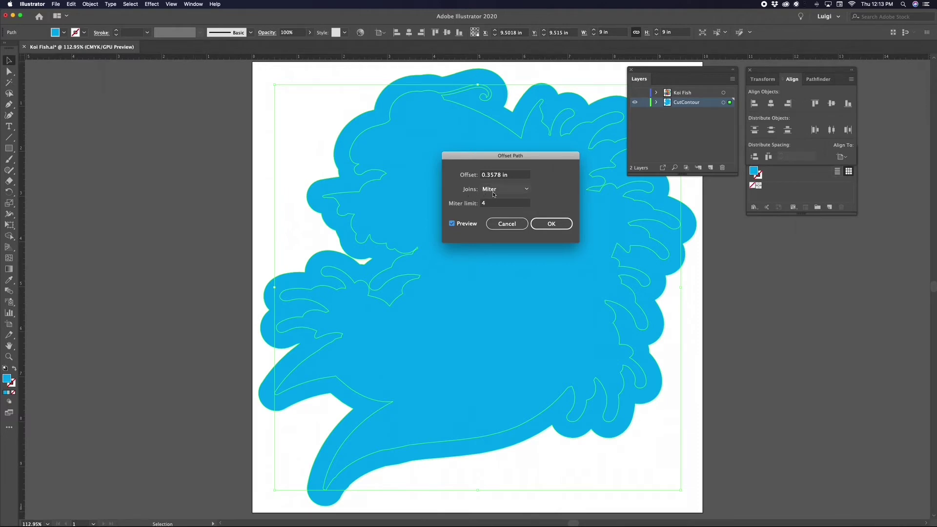
left_click(529, 190)
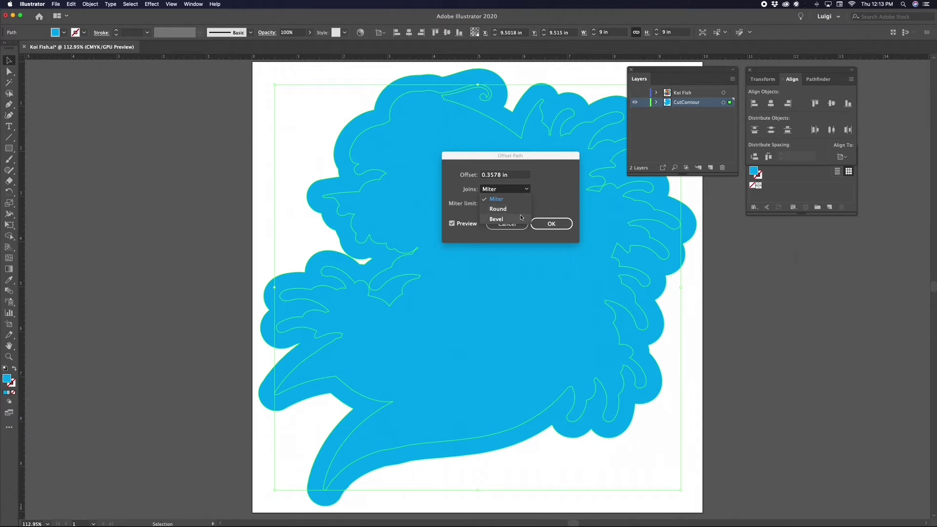
left_click(512, 201)
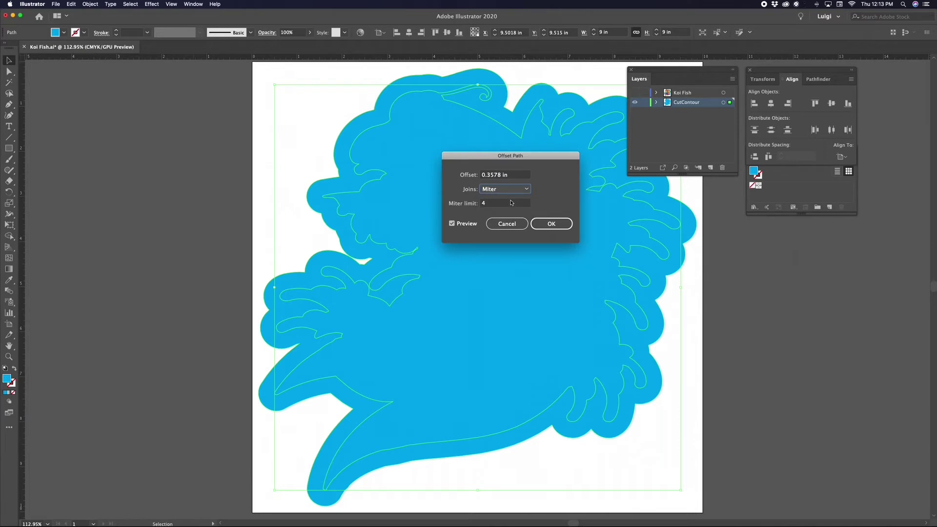
left_click(519, 176)
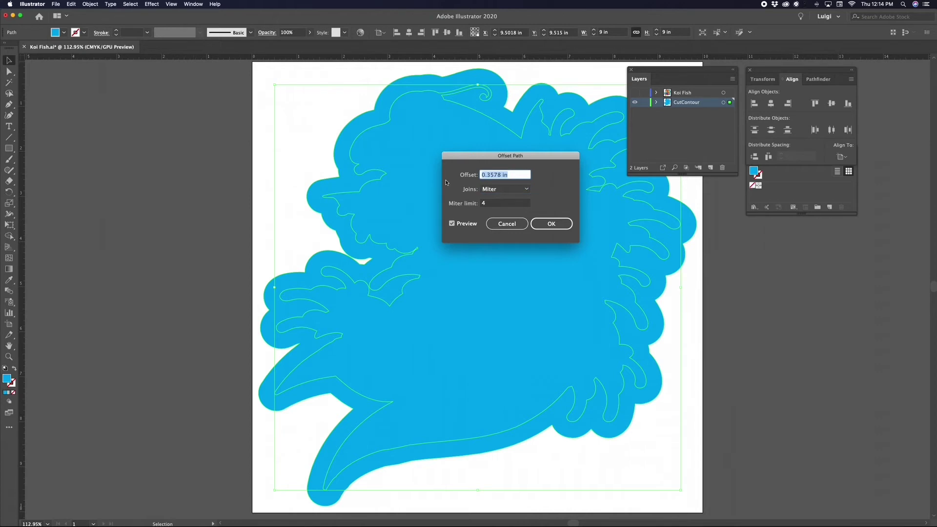
type(".25")
key("Return")
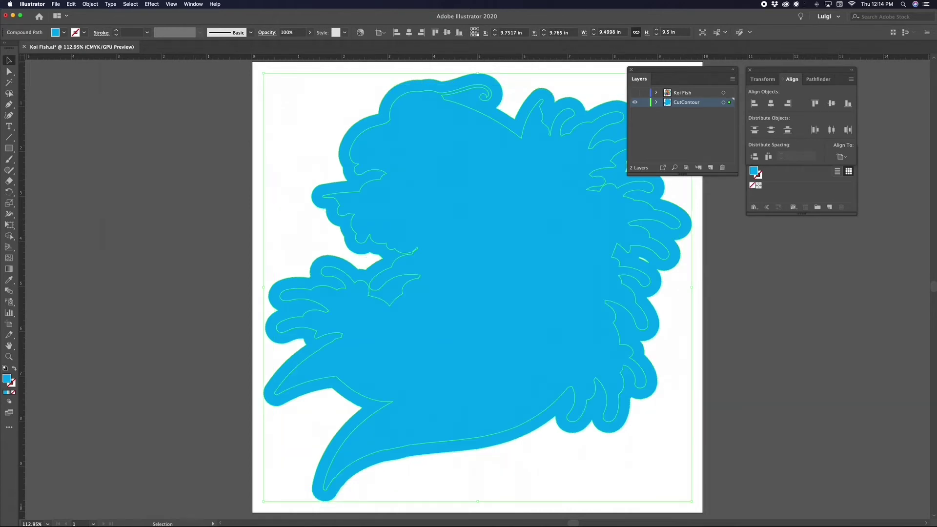
key("cmd+z")
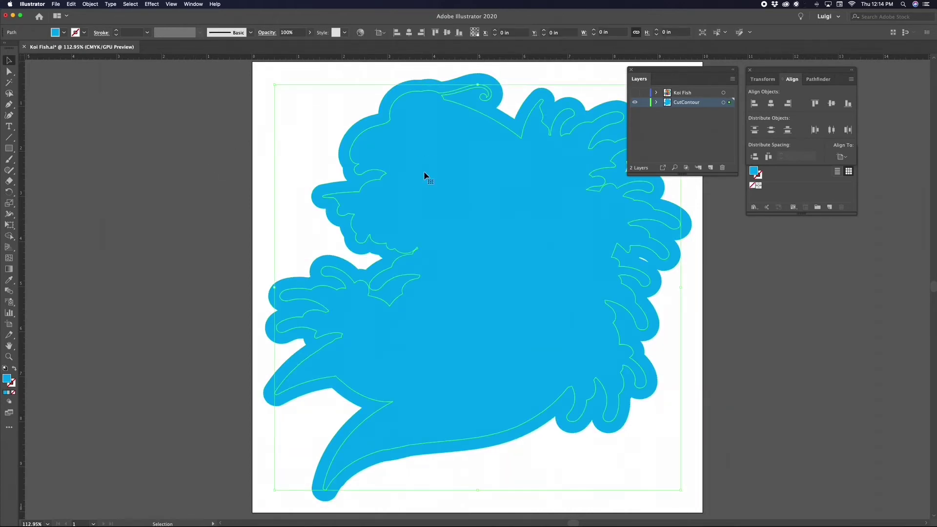
Deselect, zoom in on a notch of the contour, and select the blue contour path.
key("cmd+shift+a")
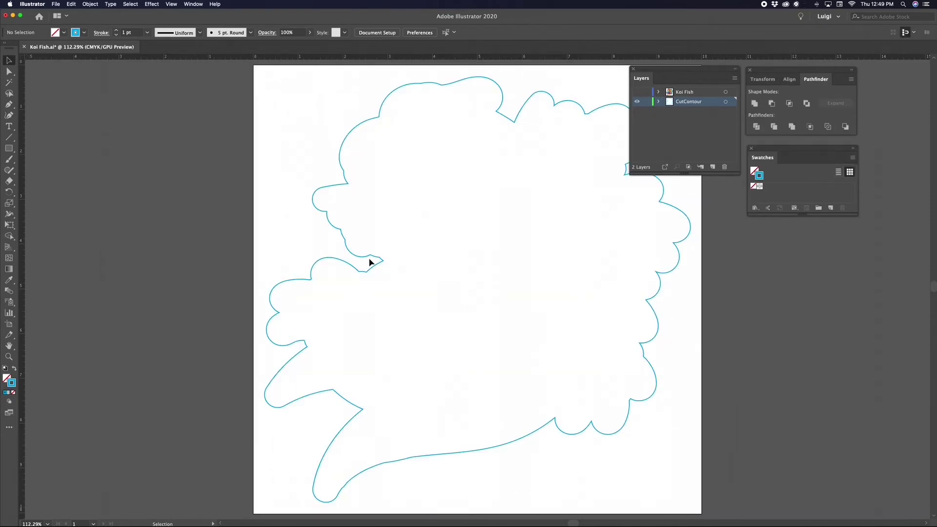
left_click(9, 359)
left_click_drag(349, 247, 625, 346)
key("v")
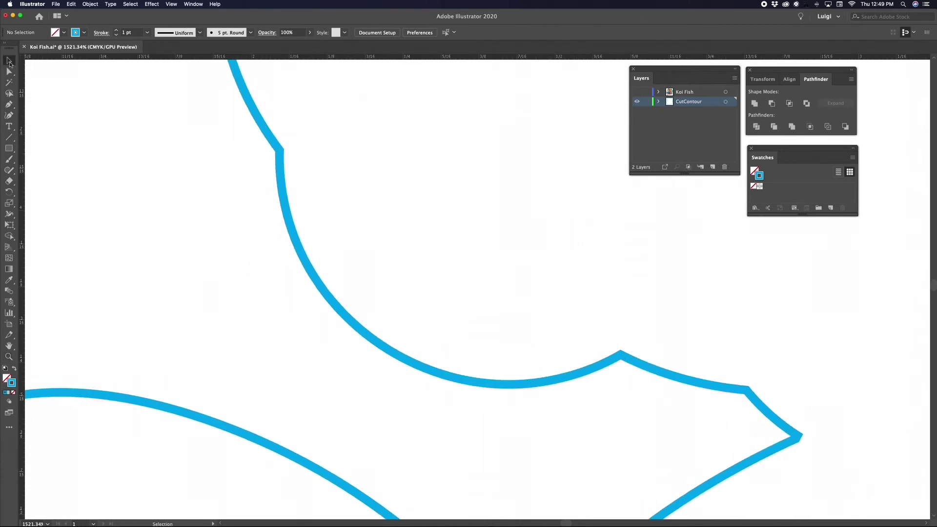
left_click(258, 119)
left_click(90, 4)
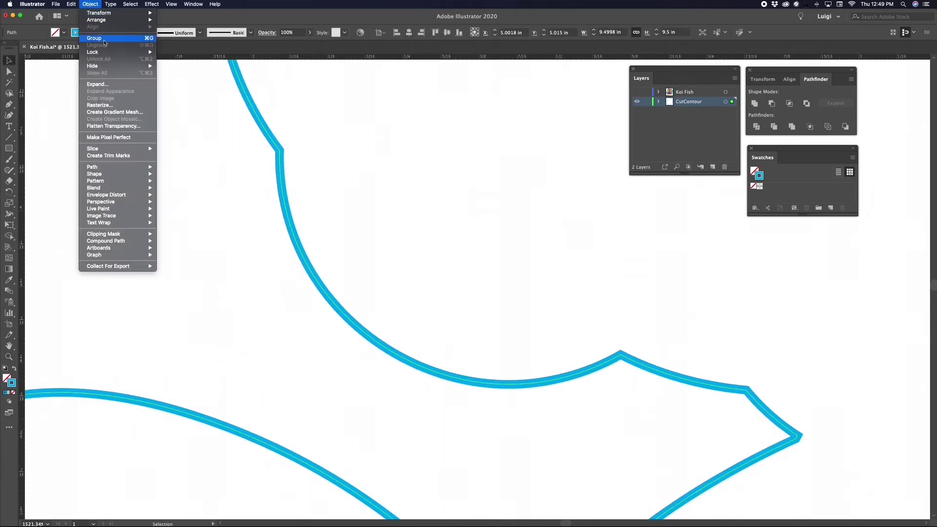
Expand the contour's fill and stroke and switch to Outline view.
left_click(108, 84)
left_click(494, 322)
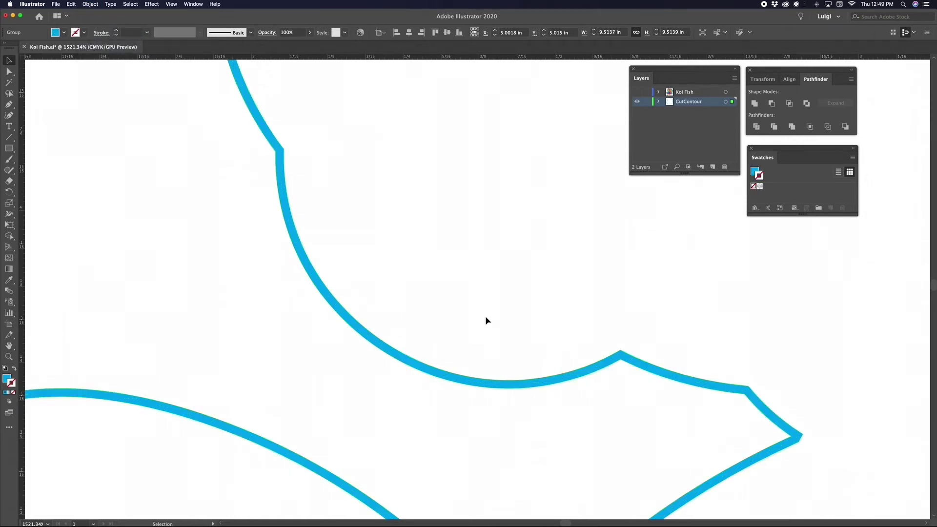
left_click(171, 5)
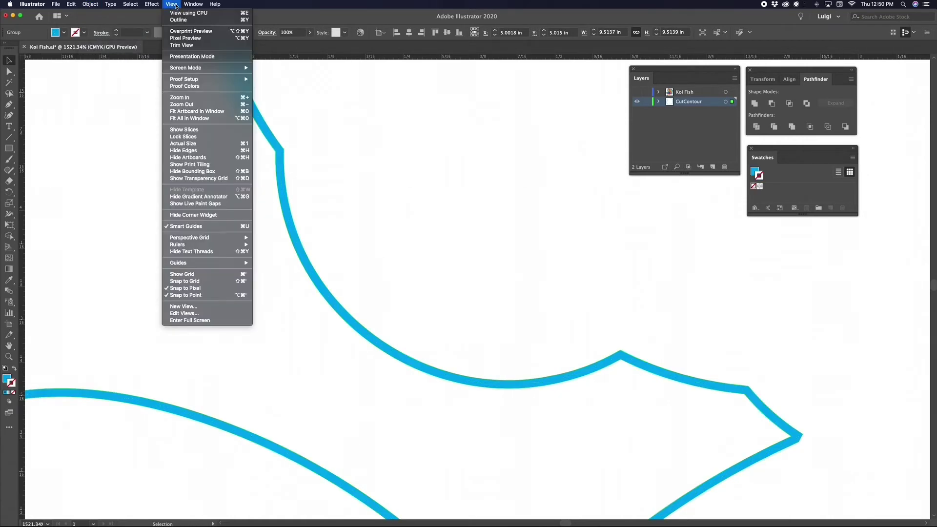
left_click(182, 19)
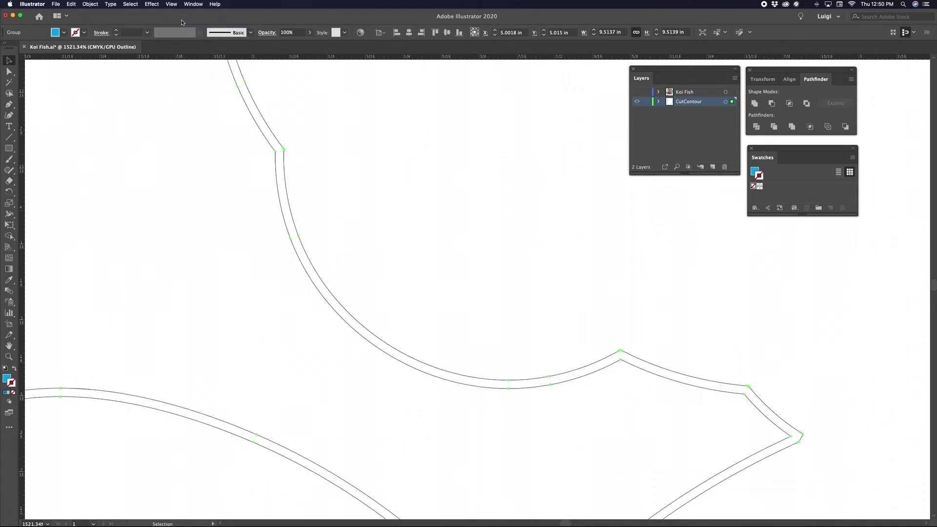
Ungroup and release the expanded contour, then delete the duplicate outer path.
left_click(255, 102)
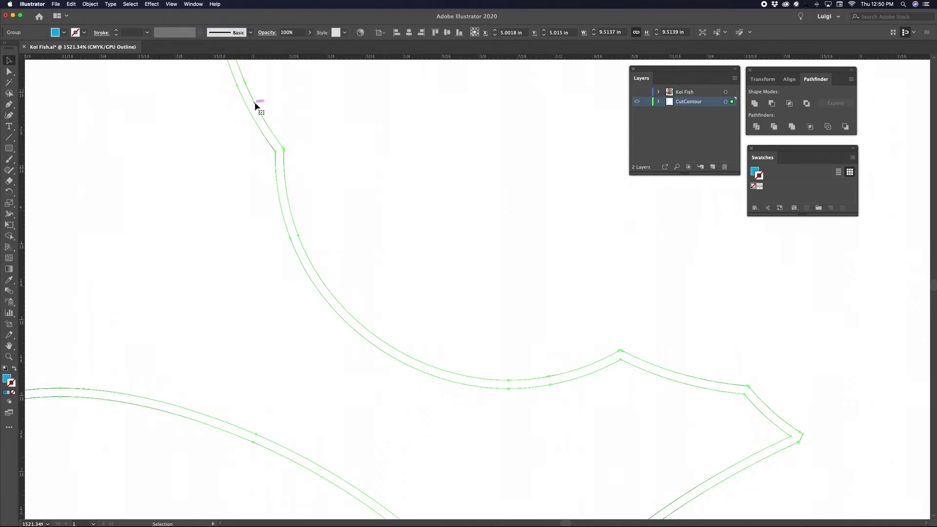
right_click(255, 103)
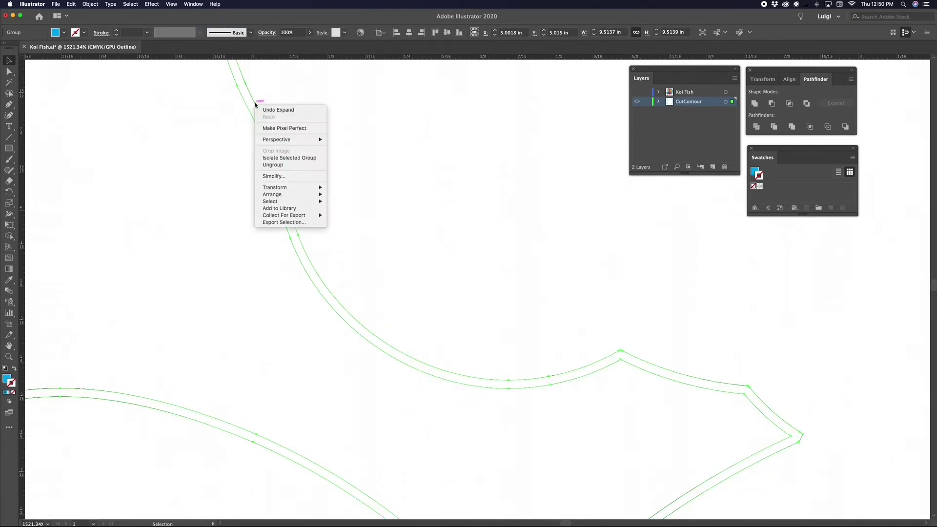
left_click(279, 165)
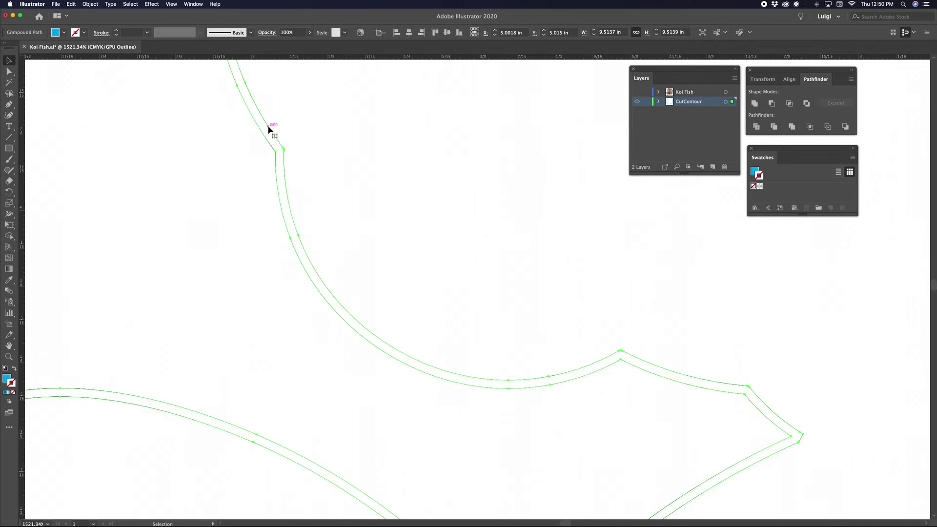
right_click(269, 129)
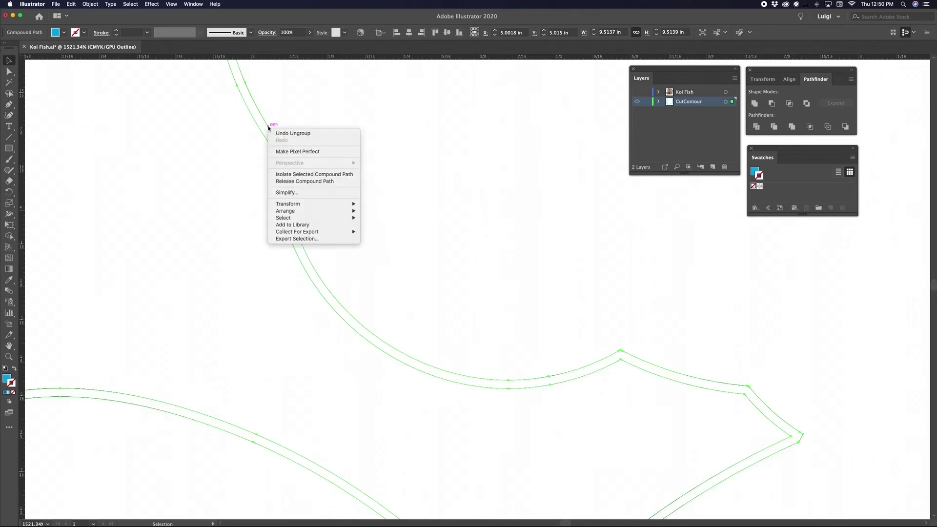
left_click(290, 184)
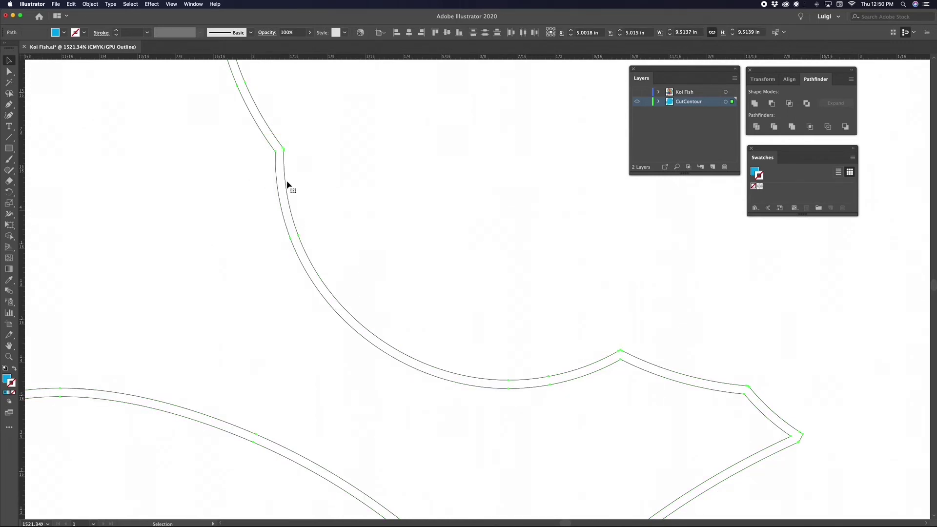
left_click(247, 174)
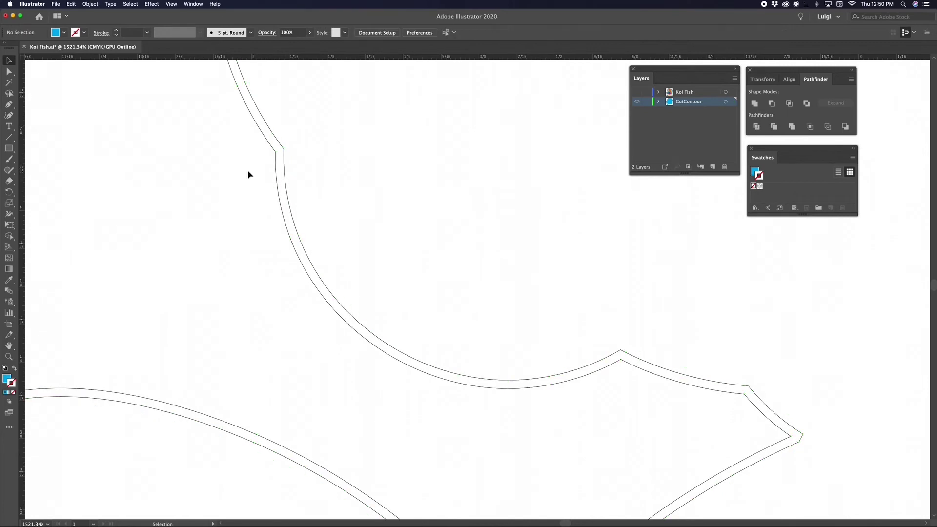
left_click(276, 140)
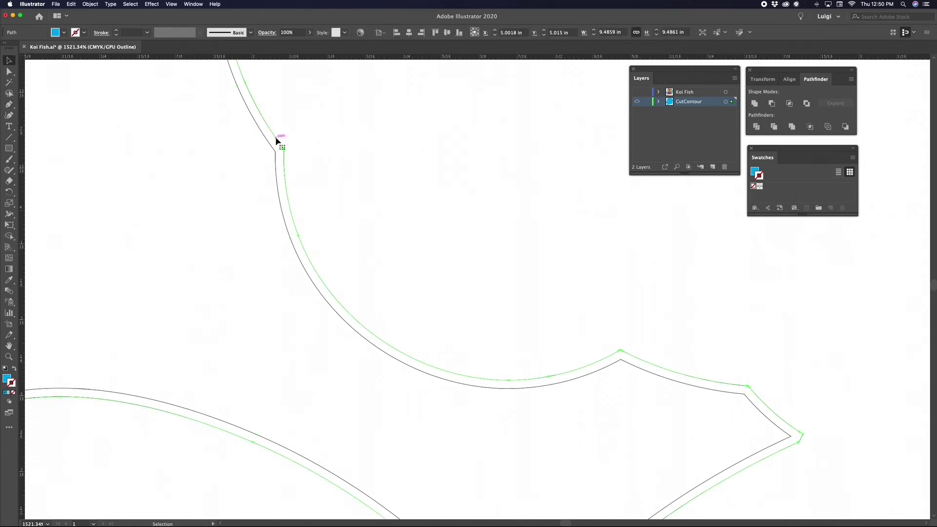
key("Delete")
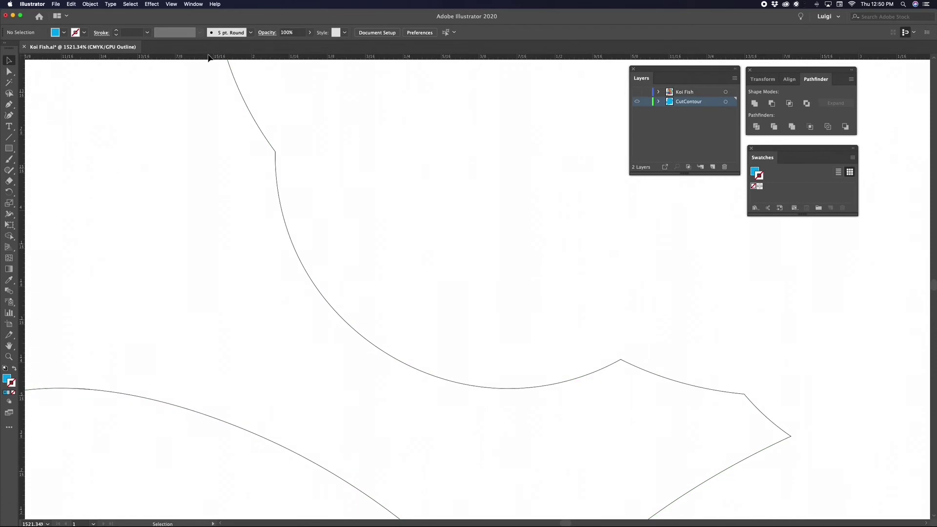
left_click(171, 4)
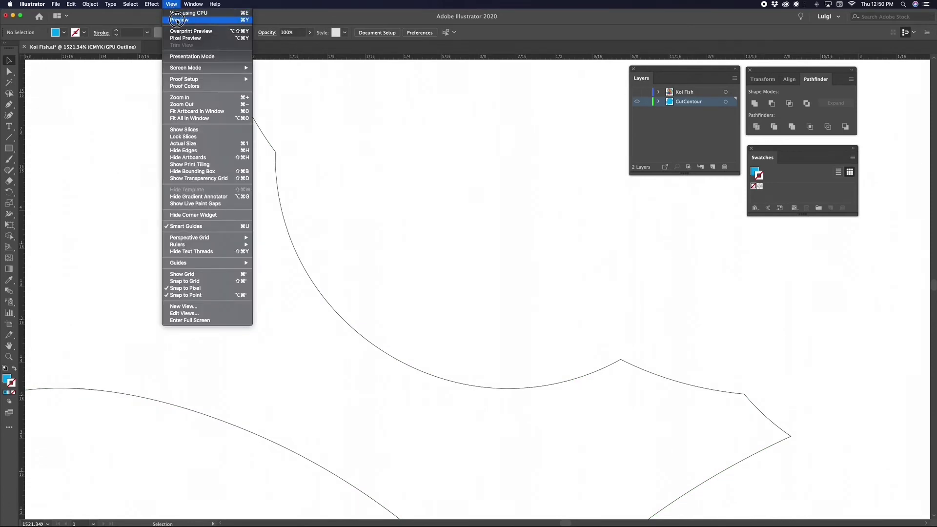
Return to Preview mode and fit the whole artboard in the window.
left_click(179, 21)
left_click(172, 4)
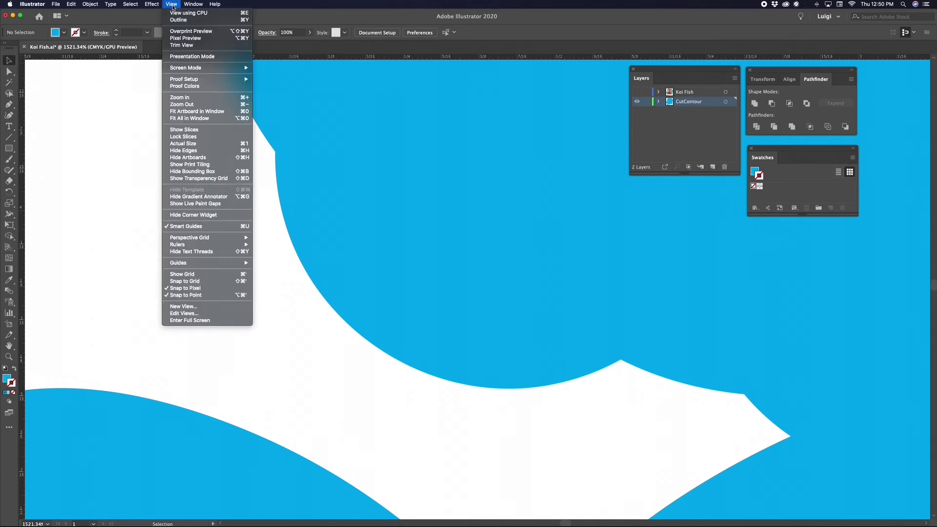
left_click(206, 119)
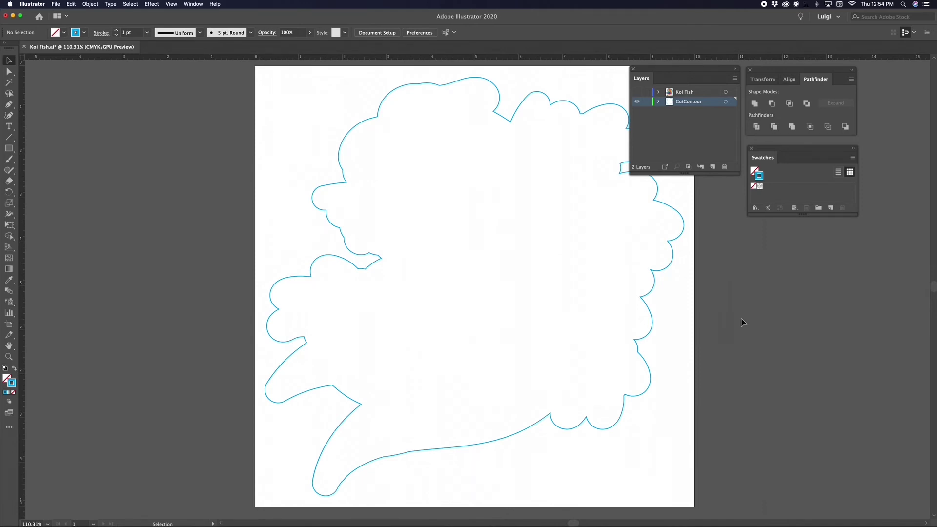
Set the stroke to C0 M100 Y0 K0 magenta and drag it into the Swatches panel.
double_click(759, 177)
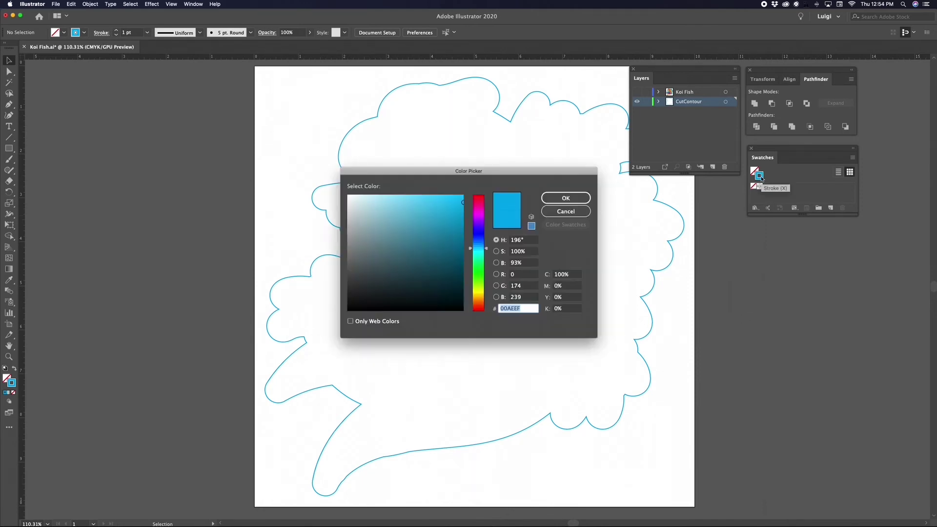
left_click(574, 275)
type("0")
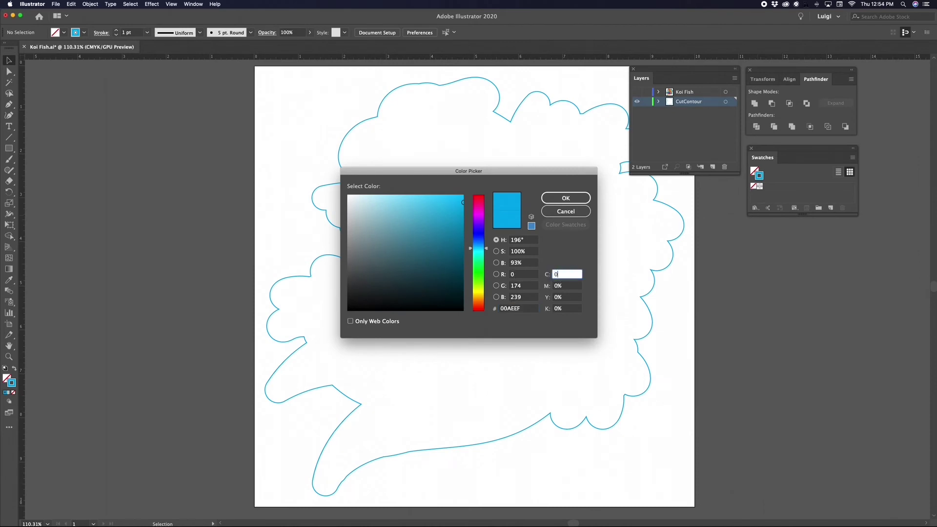
key("Tab")
type("100")
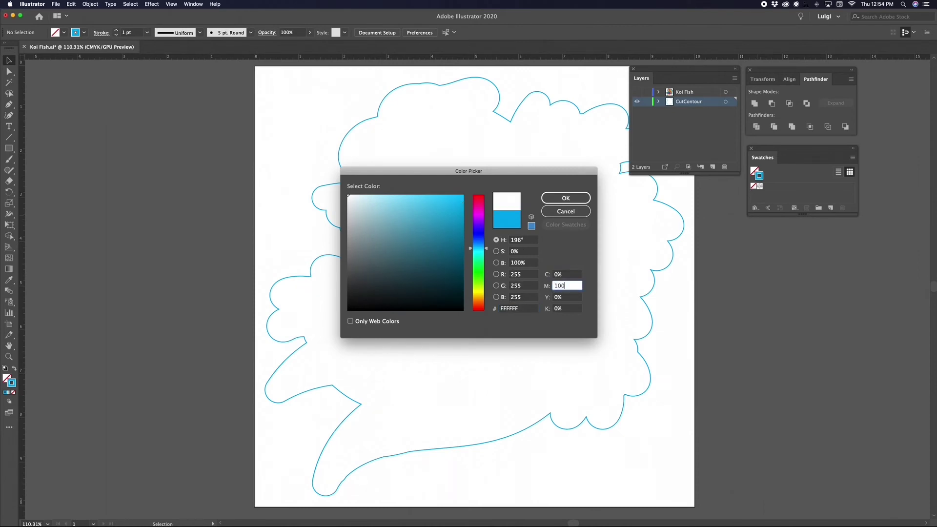
key("Tab")
type("0")
key("Tab")
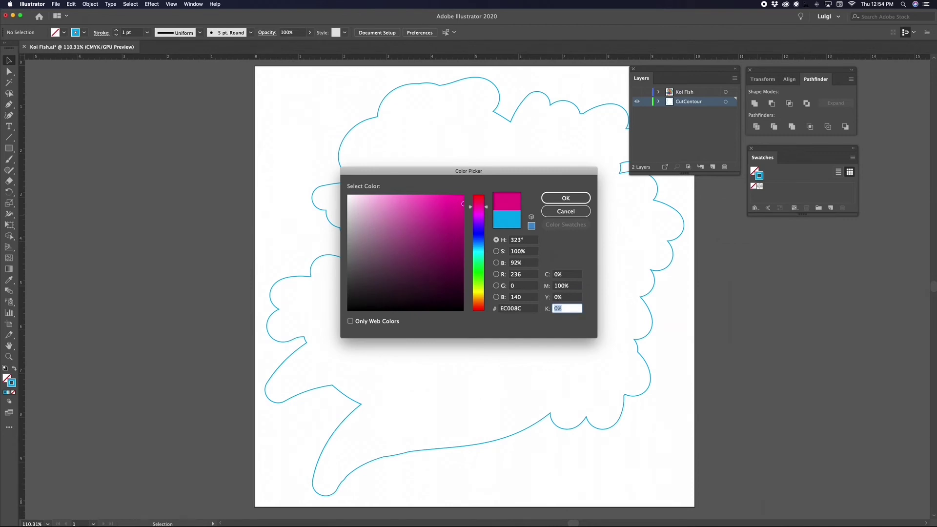
type("0")
left_click(567, 197)
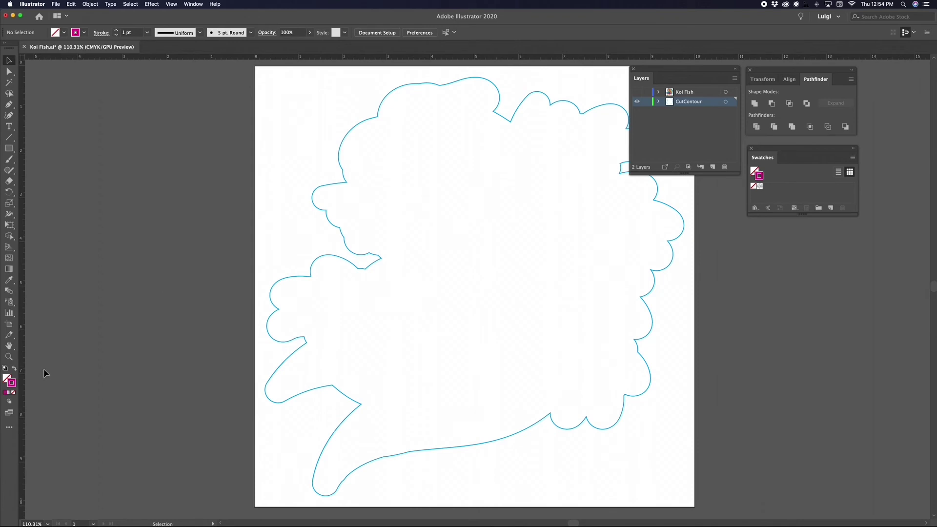
mouse_move(10, 384)
left_mouse_down()
mouse_move(291, 327)
mouse_move(775, 191)
left_mouse_up()
Rename the new magenta swatch to CutContour and set its colour type to Spot Color.
double_click(766, 187)
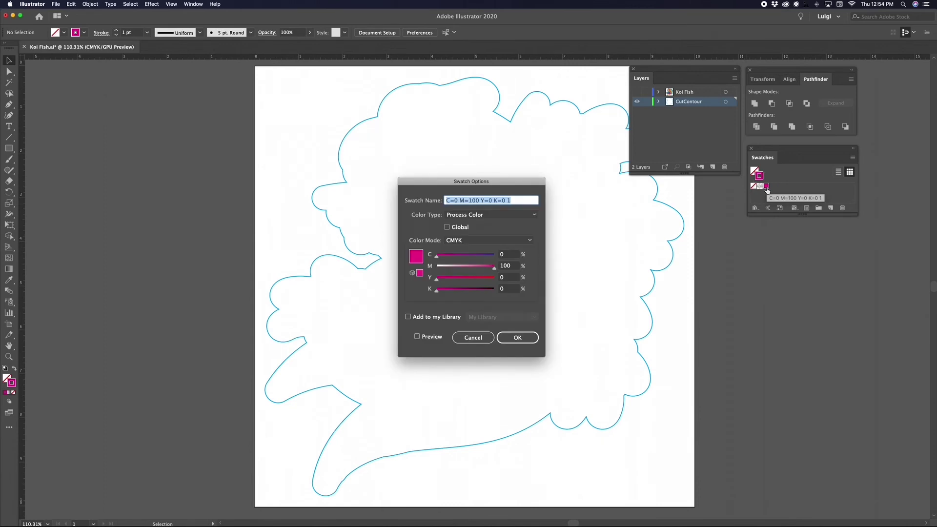
left_click(521, 200)
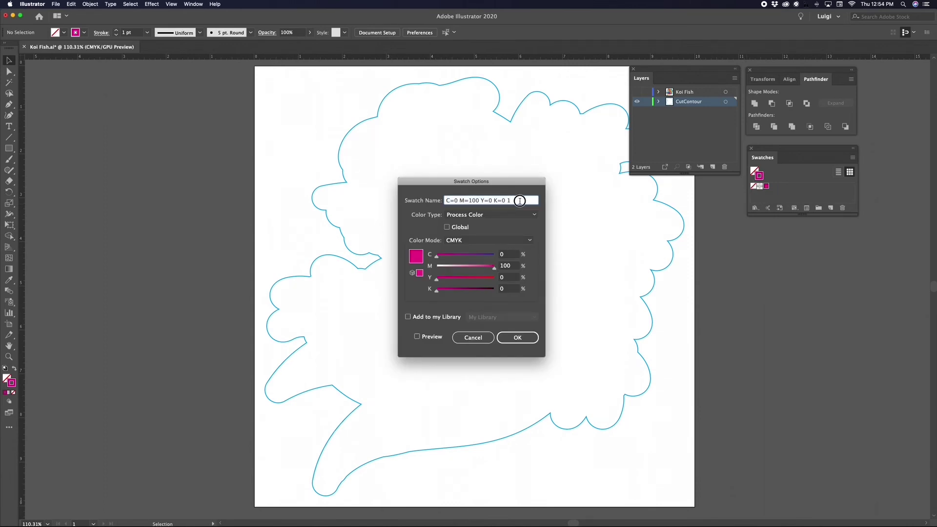
left_click_drag(520, 200, 416, 198)
type("CutContour")
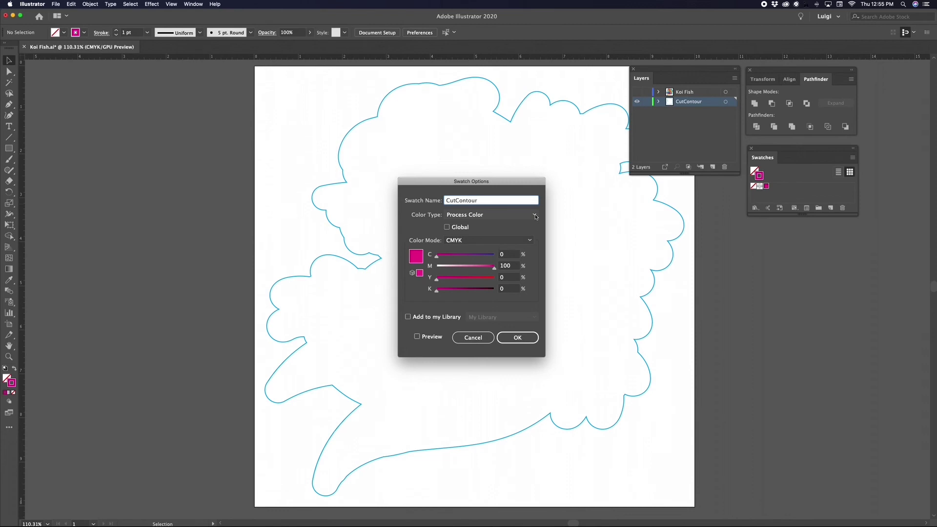
left_click(535, 217)
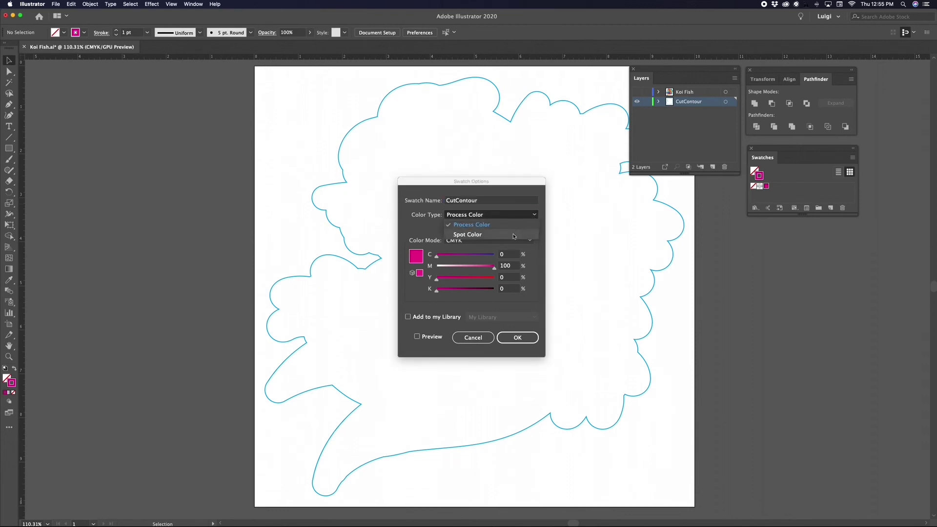
left_click(514, 236)
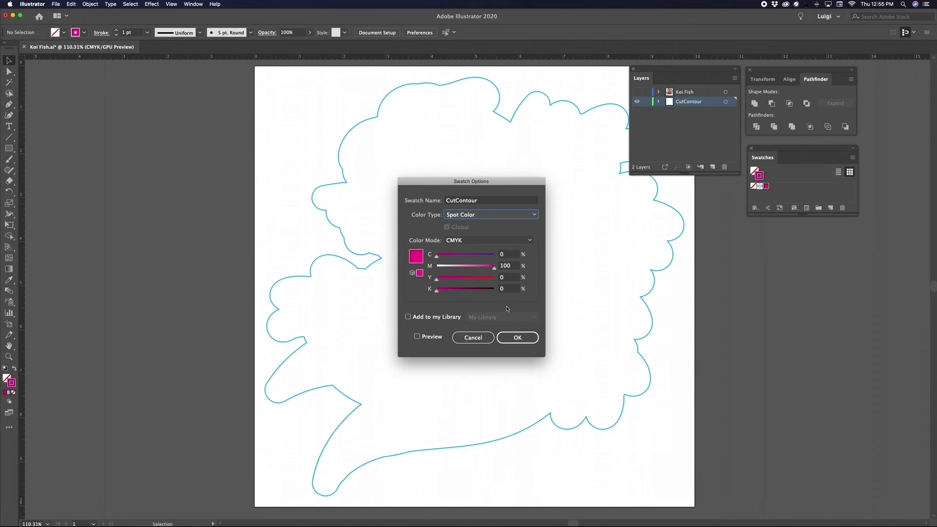
left_click(521, 338)
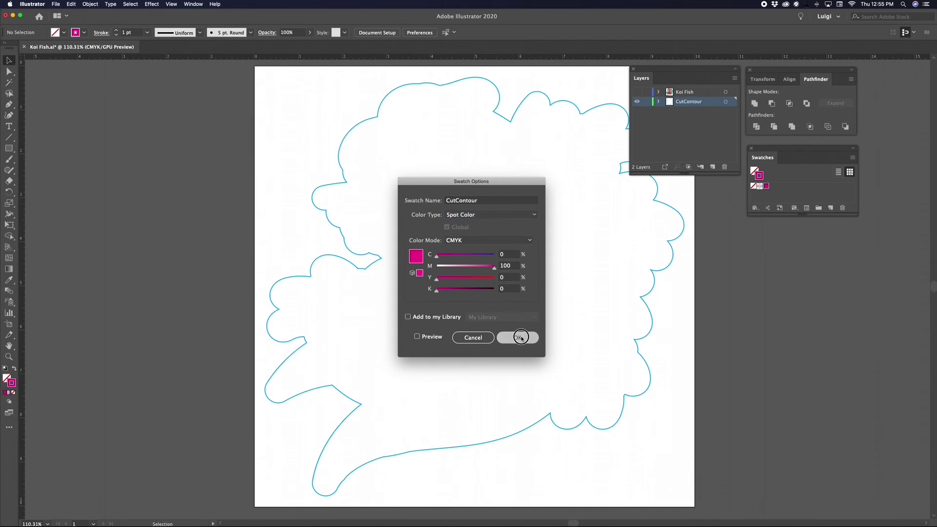
left_click(657, 200)
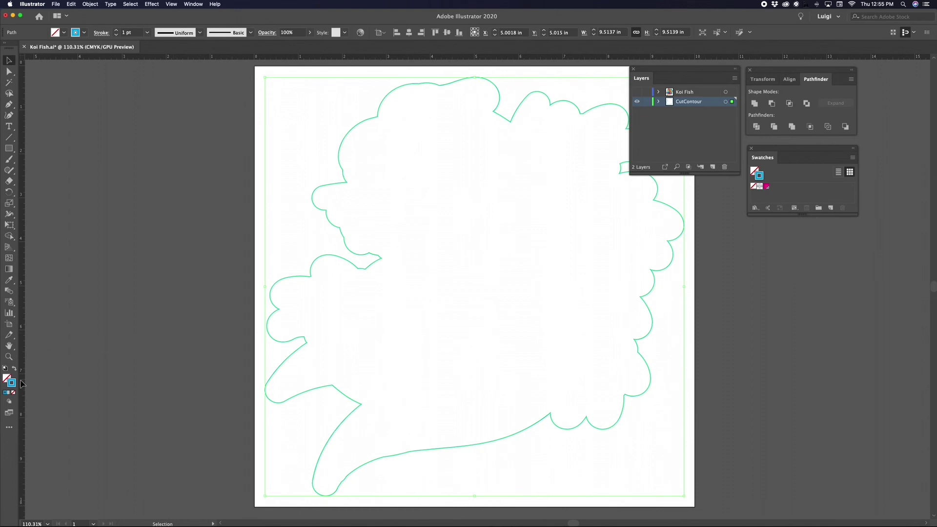
Give the cut outline a CutContour magenta stroke, make the Koi Fish layer visible, and deselect.
left_click(767, 186)
left_click(637, 92)
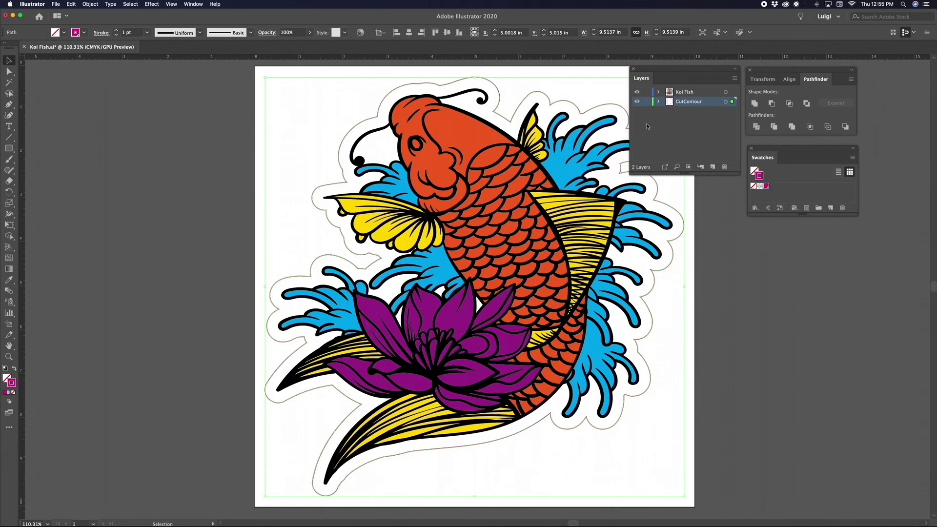
left_click(737, 248)
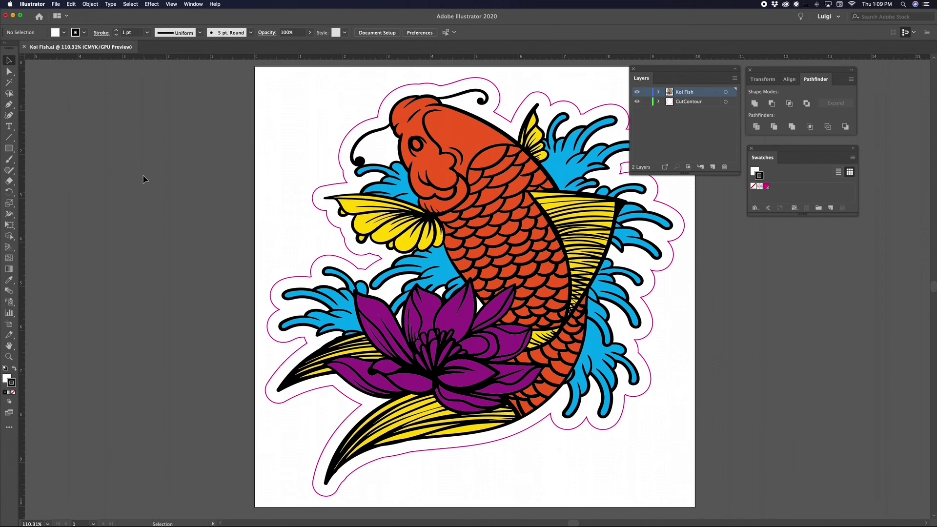
left_click(56, 4)
Save the artwork as 'Koi Fish PnC' in Illustrator EPS format with the default EPS options.
left_click(75, 67)
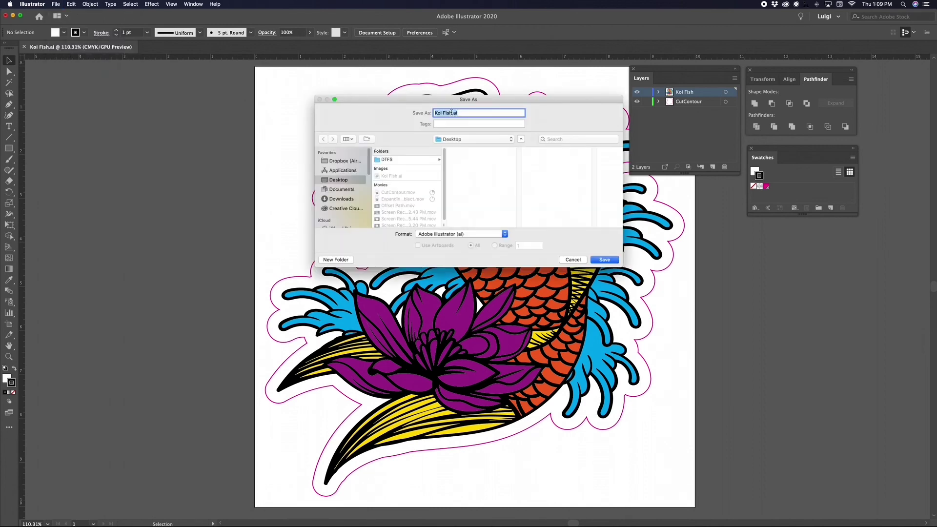
left_click(455, 113)
type("F")
type("nC")
left_click(477, 234)
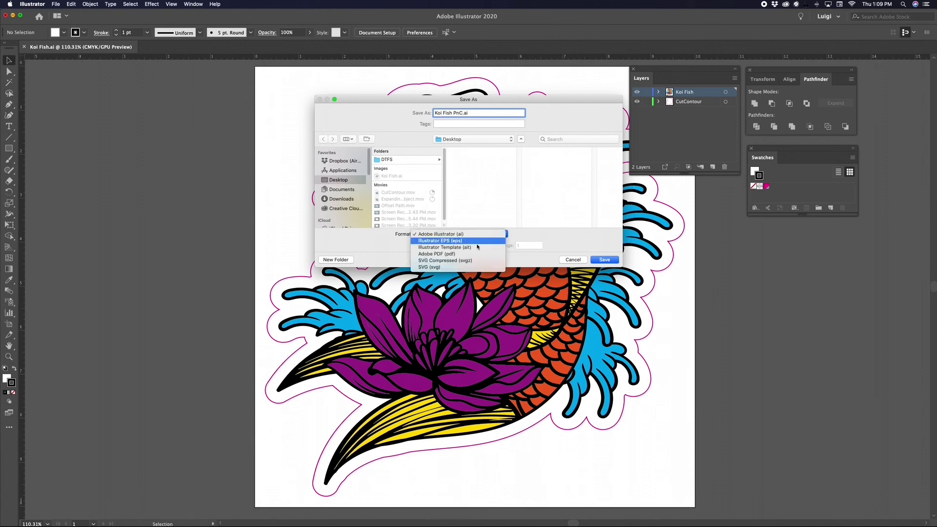
left_click(477, 243)
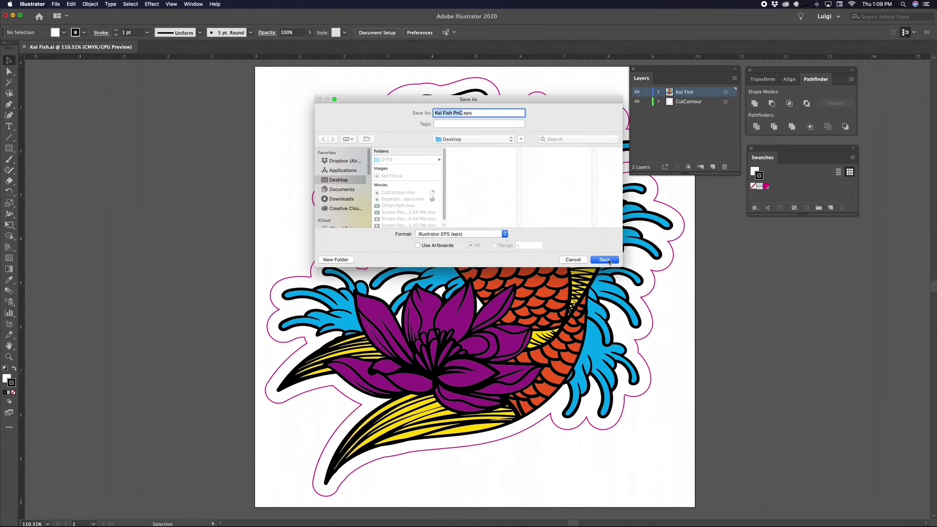
left_click(609, 261)
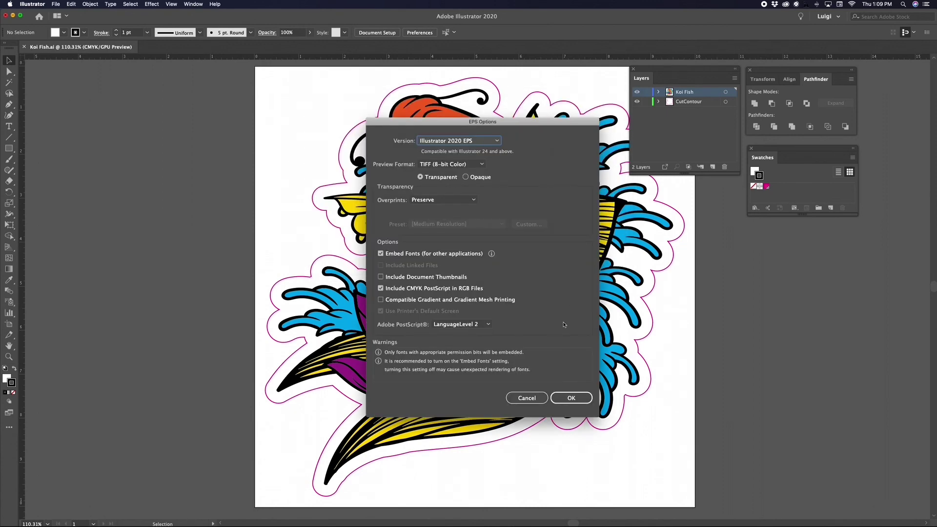
left_click(577, 398)
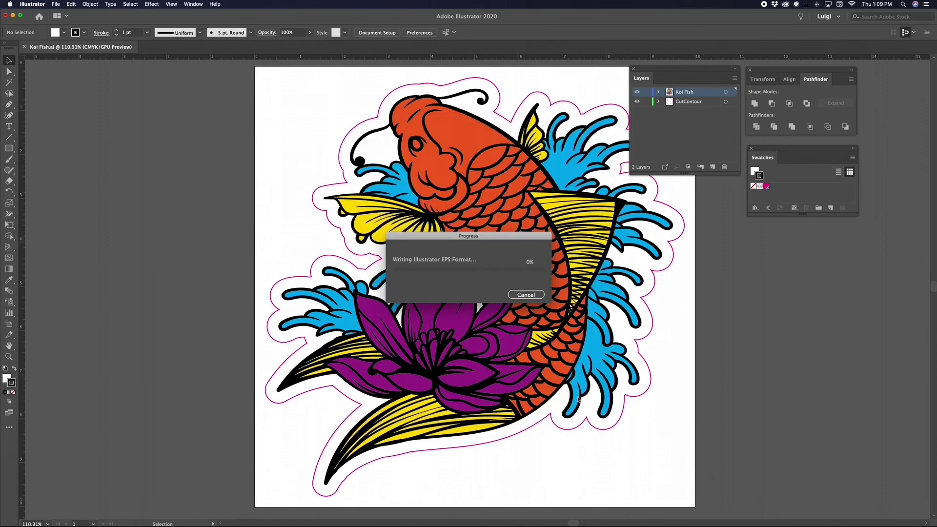